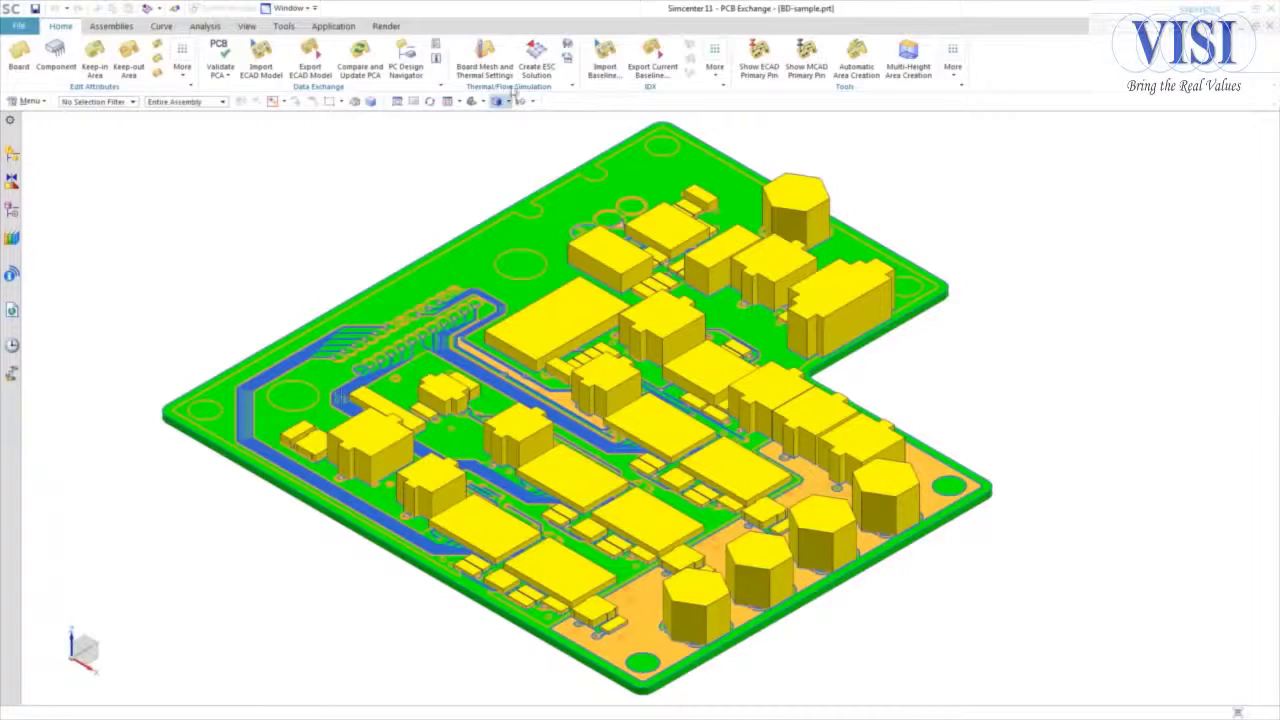
- Start a new ESC solution for the board, using component_modified.xml as the component thermal database
{"action": "left_click", "coordinate": [536, 55]}
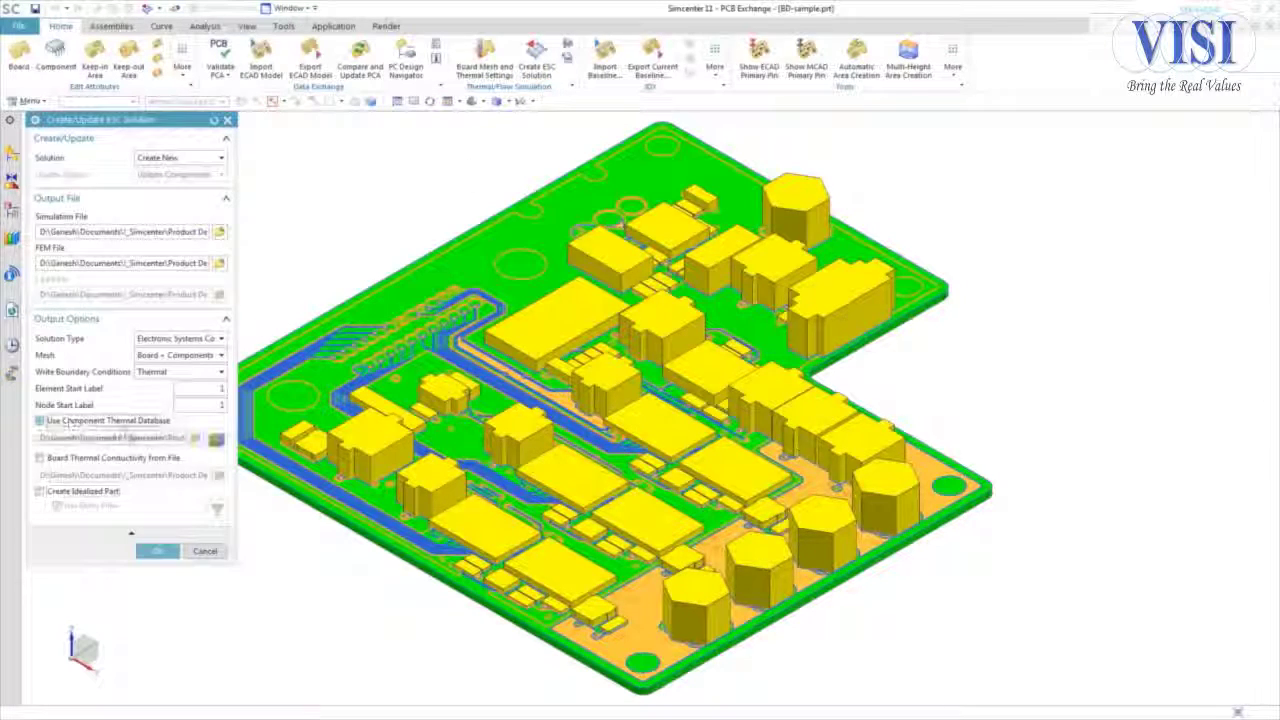
{"action": "left_click", "coordinate": [216, 438]}
{"action": "left_click", "coordinate": [166, 277]}
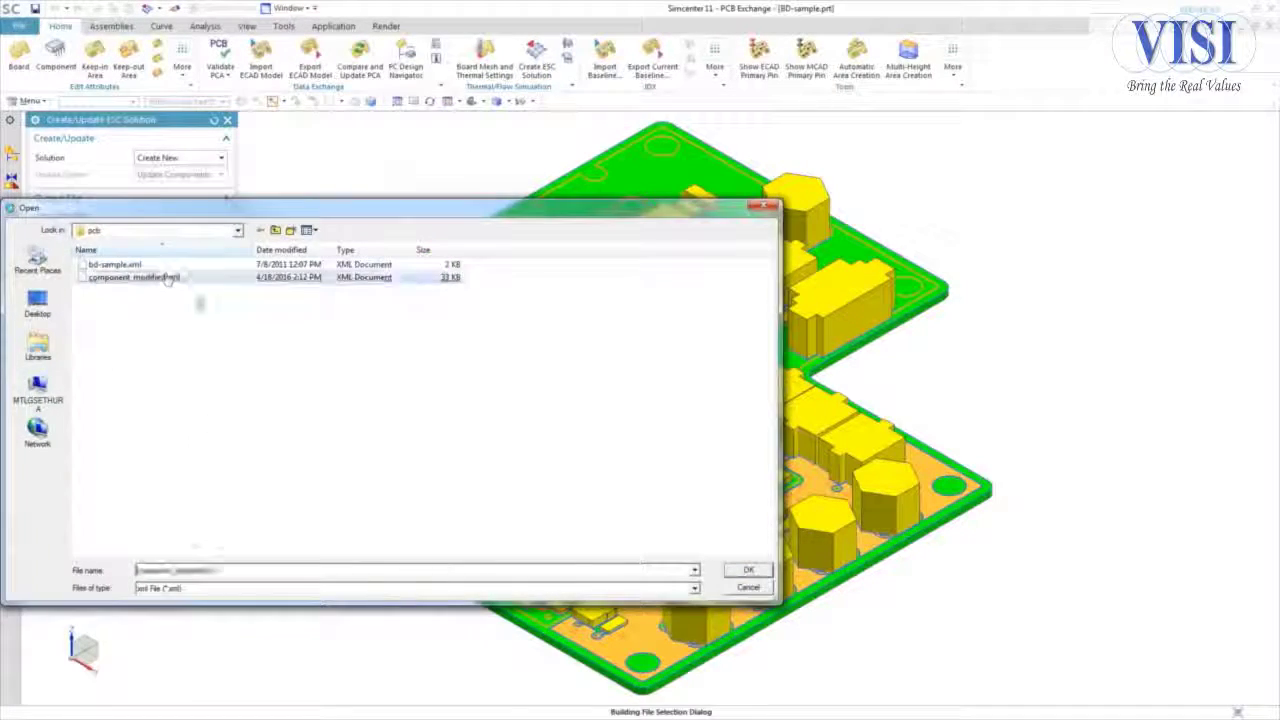
{"action": "double_click", "coordinate": [166, 277]}
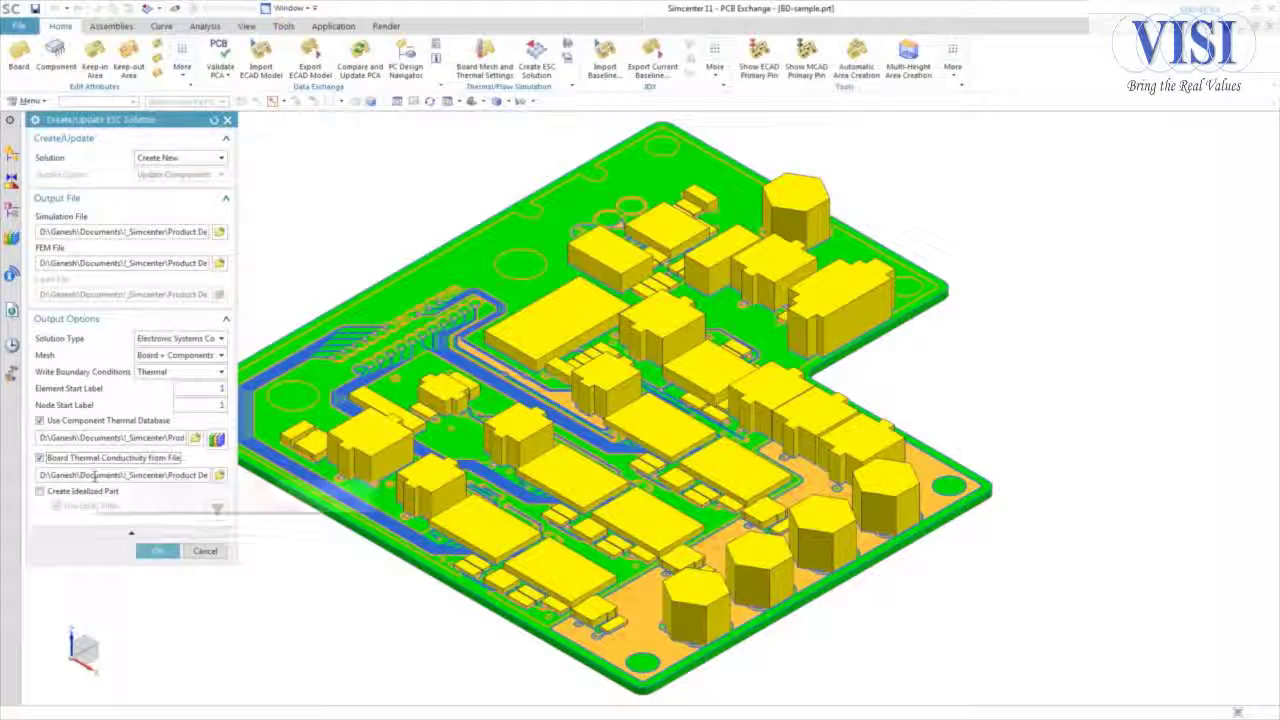
- Take the board thermal conductivity from bd-sample.xml, enable idealized part creation and generate the ESC solution
{"action": "left_click", "coordinate": [219, 475]}
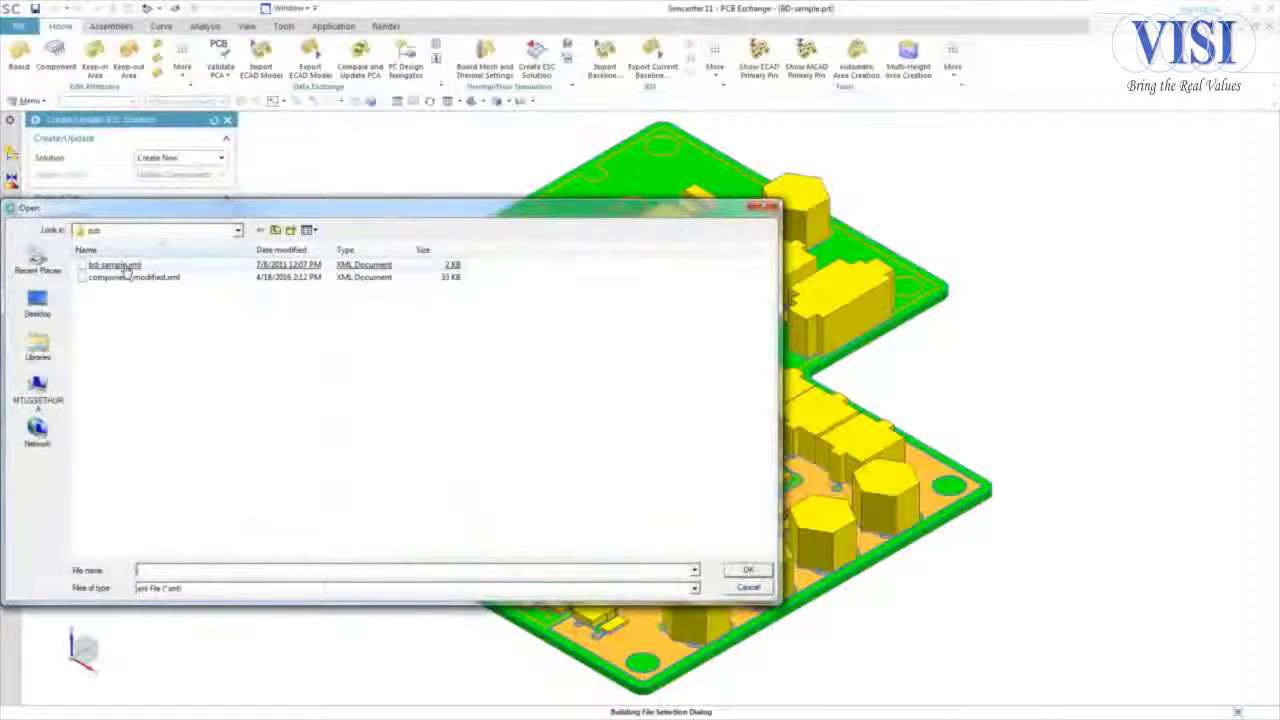
{"action": "left_click", "coordinate": [125, 265]}
{"action": "double_click", "coordinate": [125, 265]}
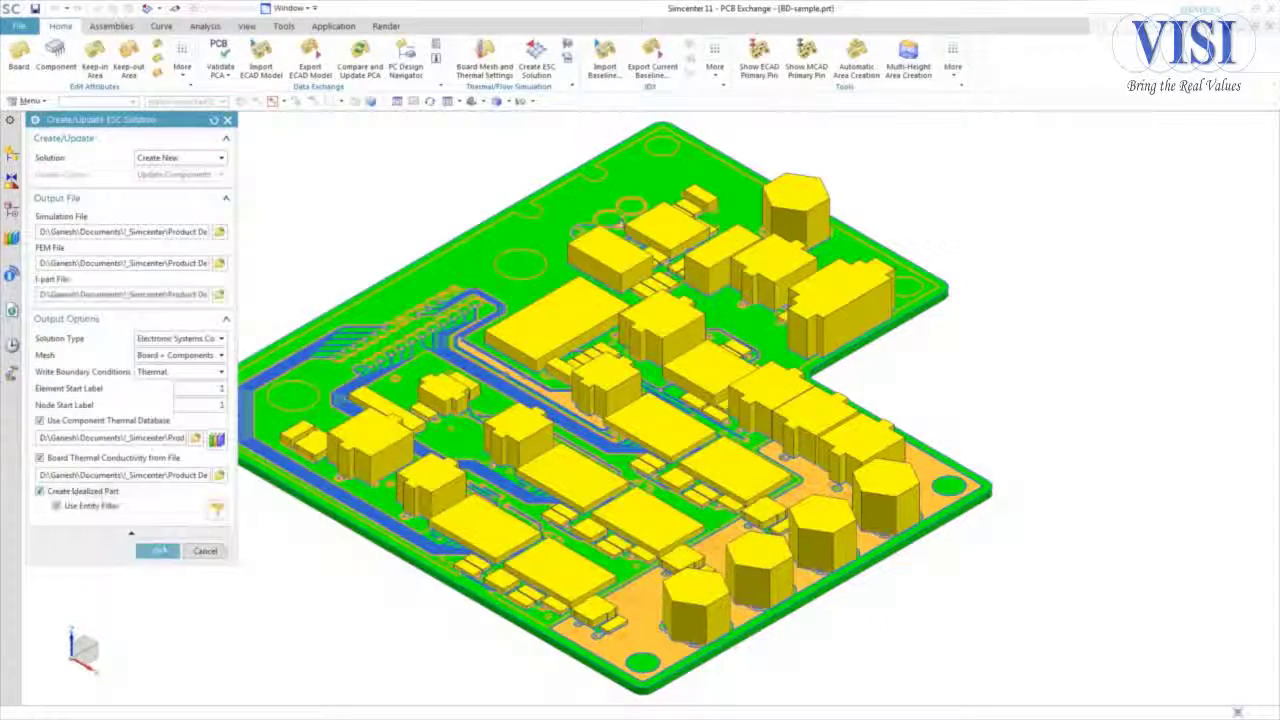
{"action": "left_click", "coordinate": [160, 551]}
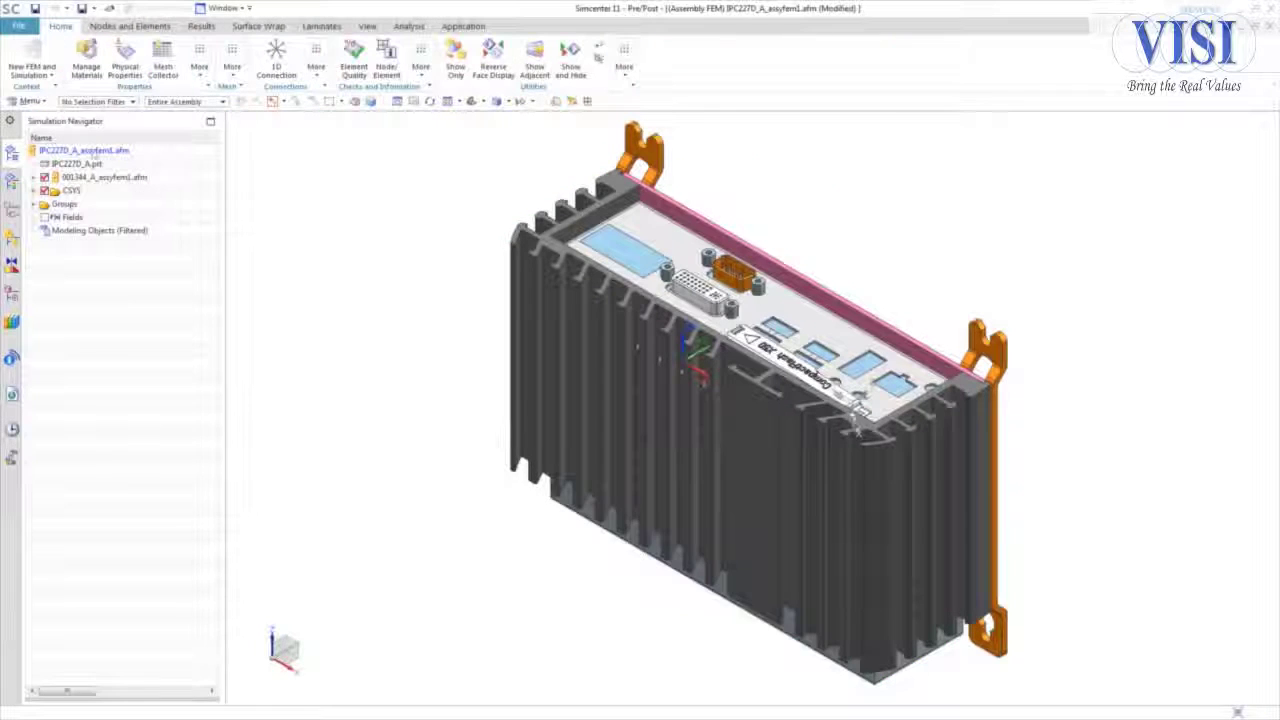
- Add the existing component BD-sample_f.fem to the IPC227D_A_assyfem1 assembly FEM with Move positioning
{"action": "left_click", "coordinate": [94, 152]}
{"action": "right_click", "coordinate": [94, 152]}
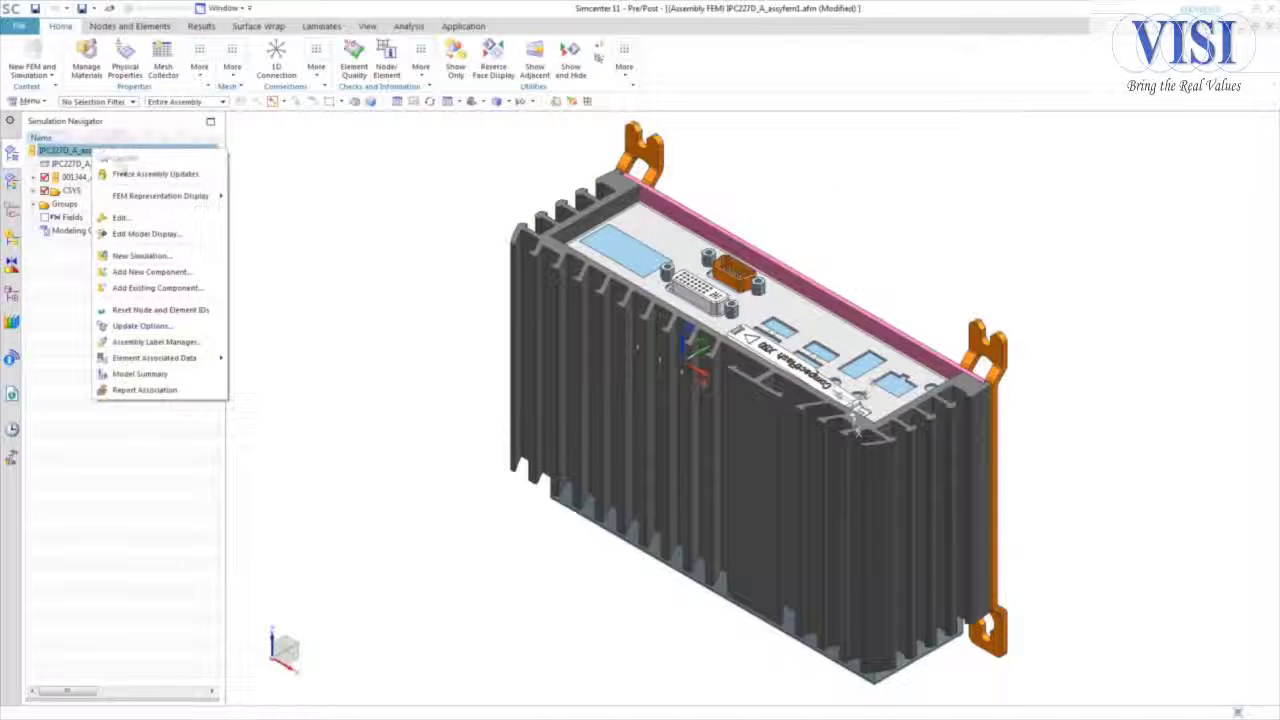
{"action": "left_click", "coordinate": [152, 288]}
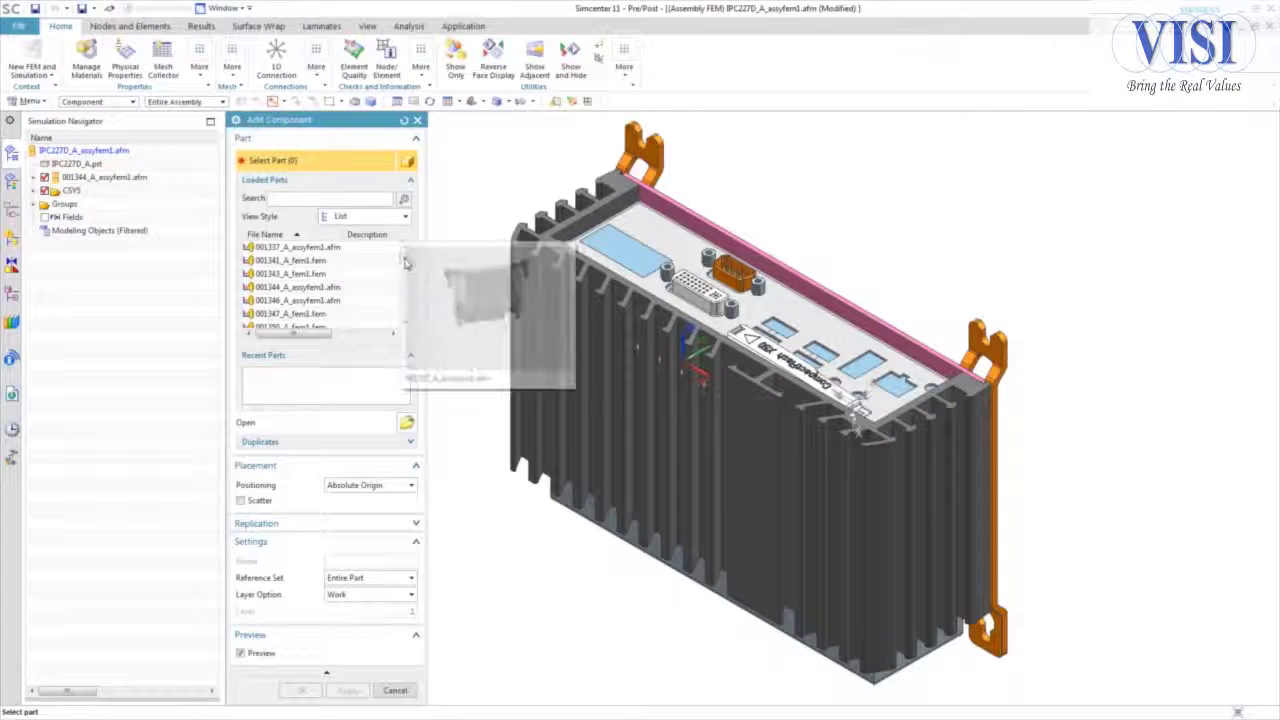
{"action": "left_click_drag", "start_coordinate": [404, 260], "coordinate": [402, 315]}
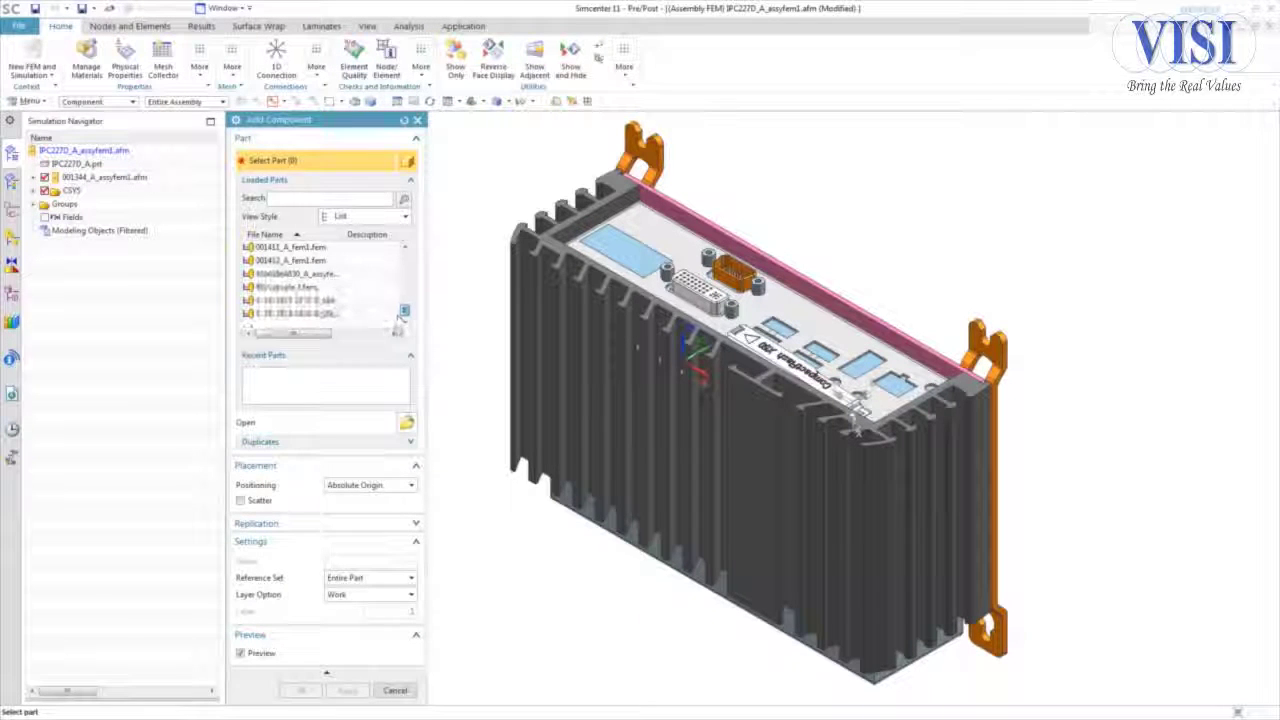
{"action": "left_click", "coordinate": [300, 287]}
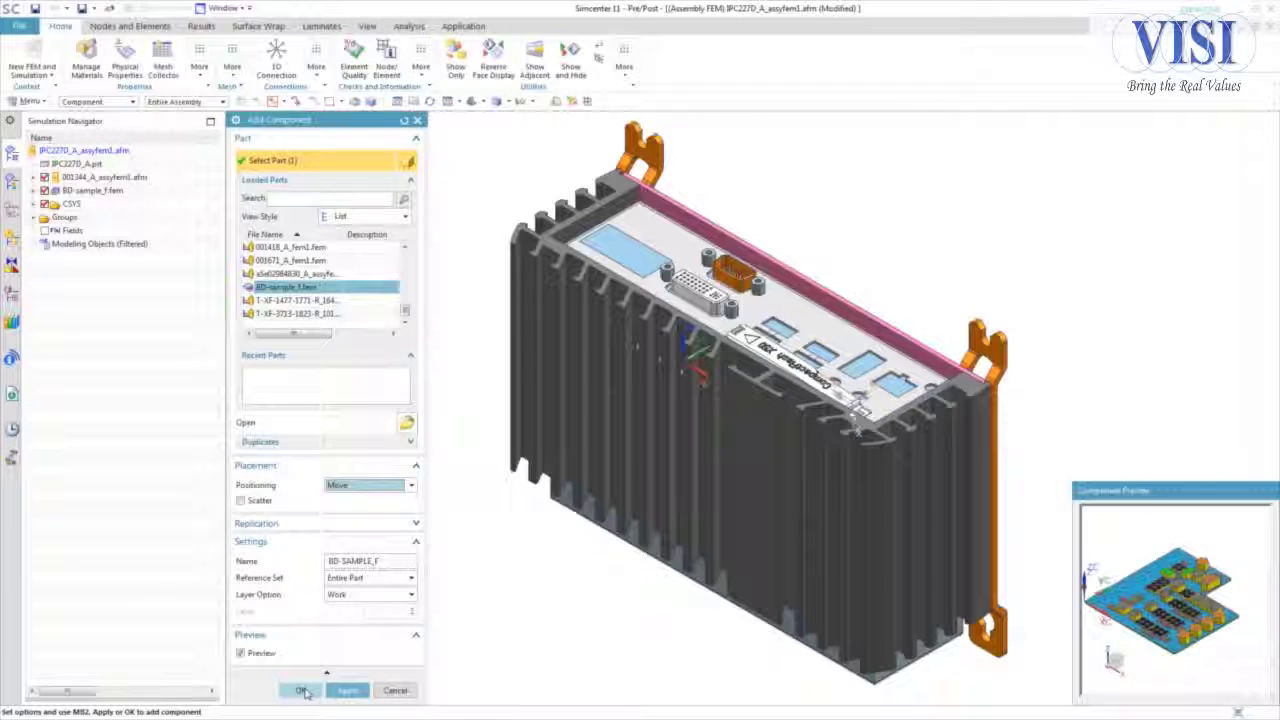
{"action": "left_click", "coordinate": [303, 691]}
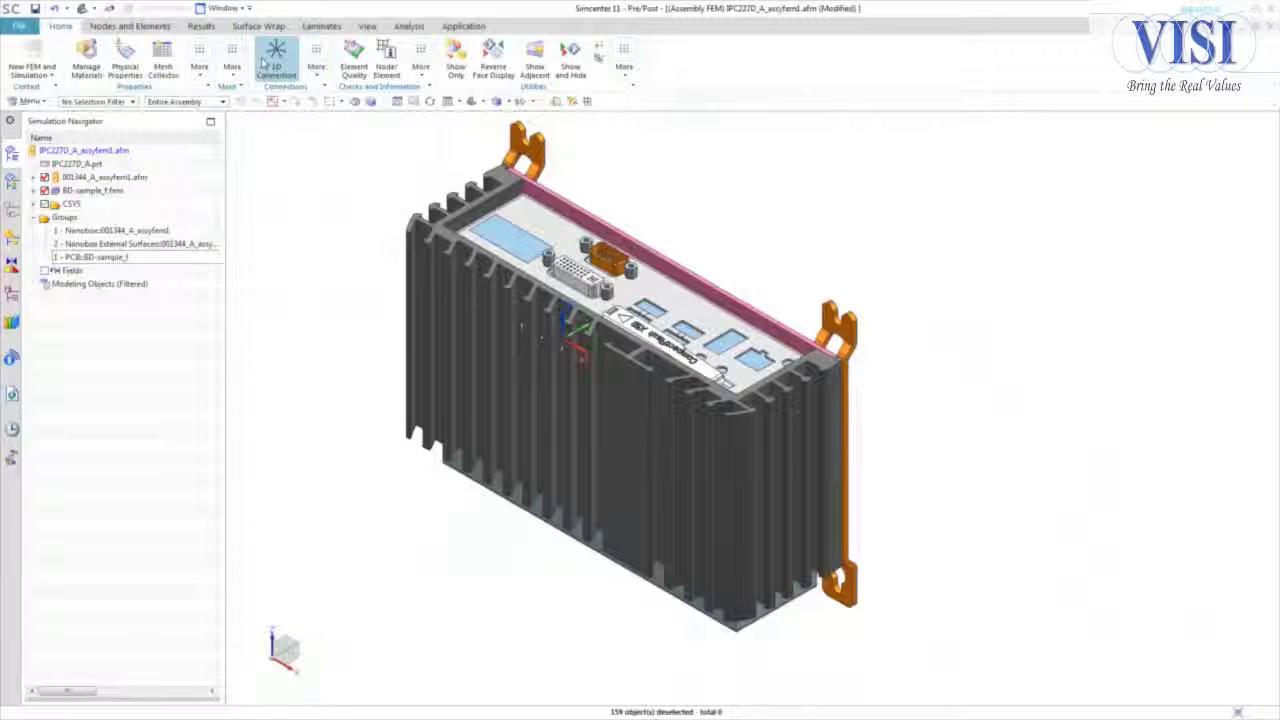
- Create a surface wrap recipe around all enclosure bodies with an interior point and 2 mm global resolution, without exporting the mesh to the solver
{"action": "left_click", "coordinate": [258, 26]}
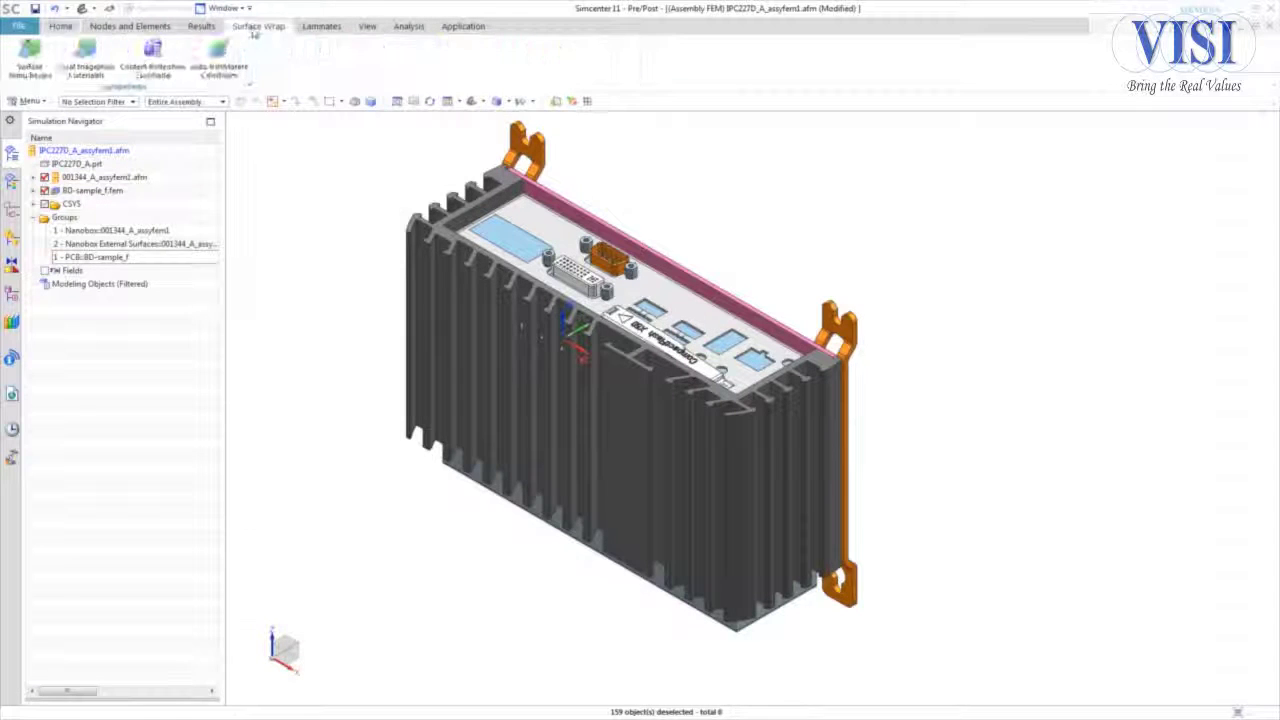
{"action": "left_click", "coordinate": [30, 58]}
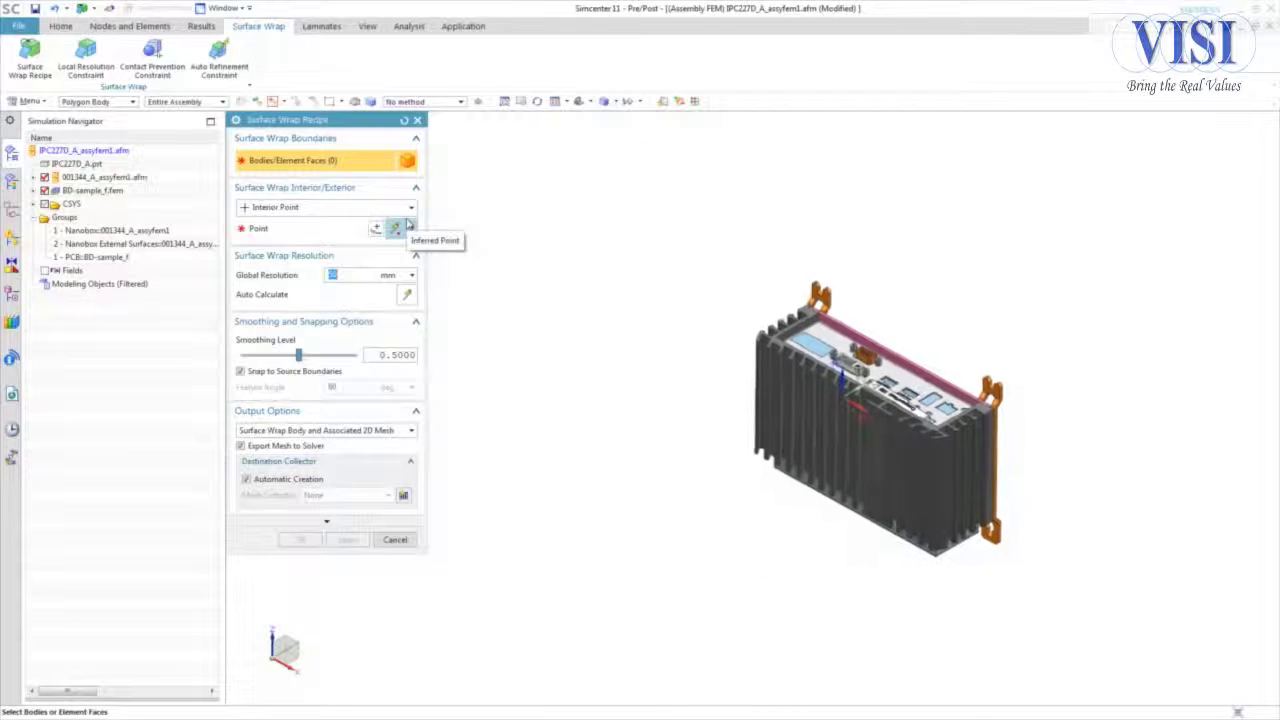
{"action": "left_click_drag", "start_coordinate": [645, 161], "coordinate": [1094, 594]}
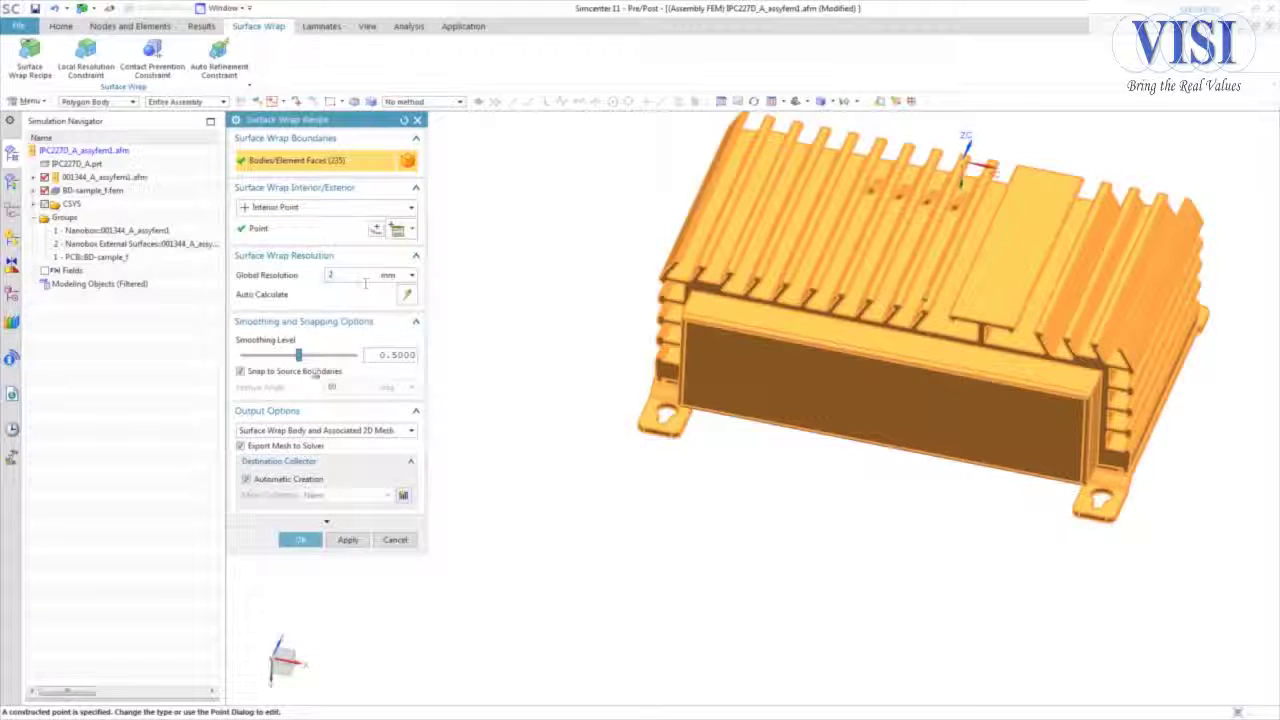
{"action": "left_click", "coordinate": [278, 448]}
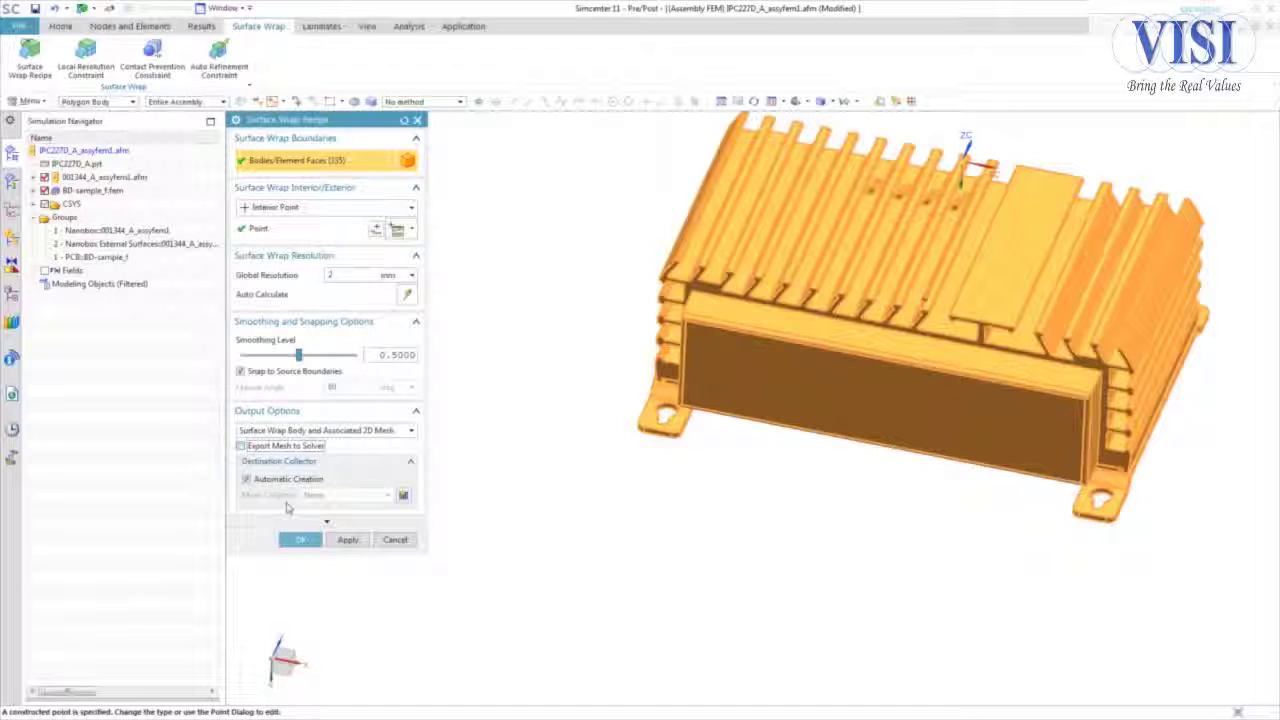
{"action": "left_click", "coordinate": [303, 540]}
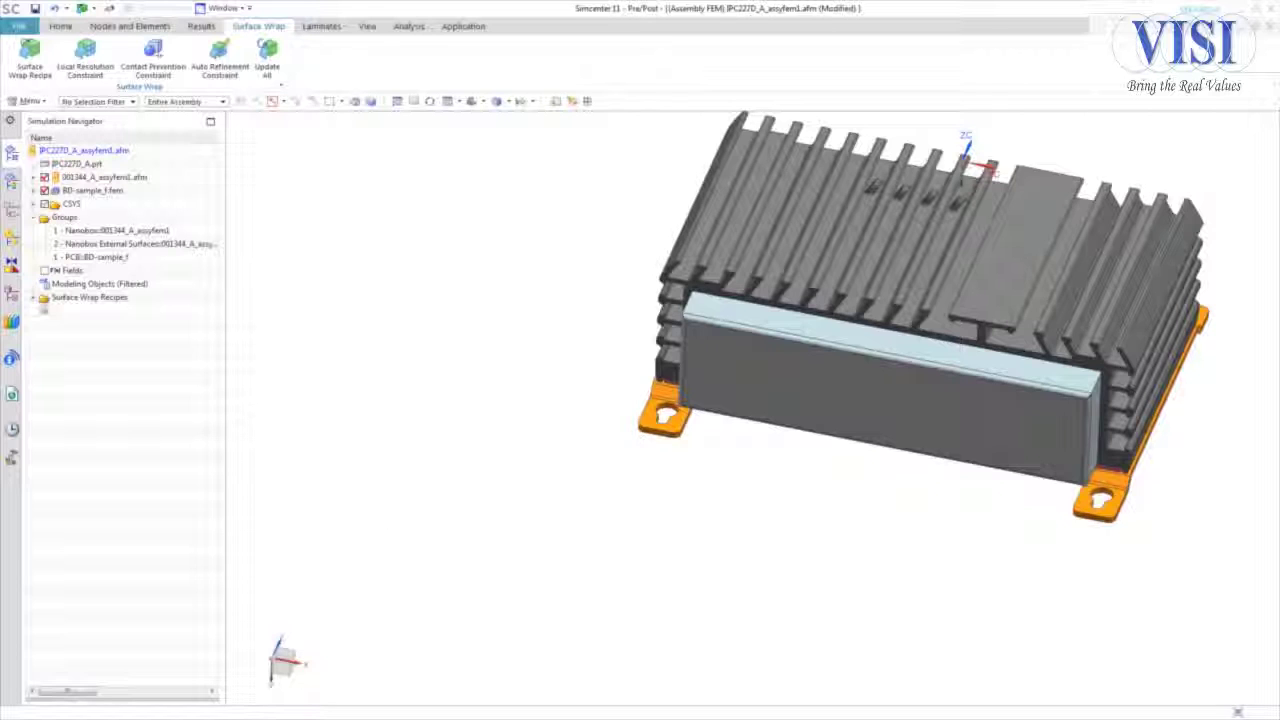
- Create a 1 mm absolute local resolution constraint on all PCB bodies and assign it to Surface_Wrap_Recipe1
{"action": "left_click", "coordinate": [34, 298]}
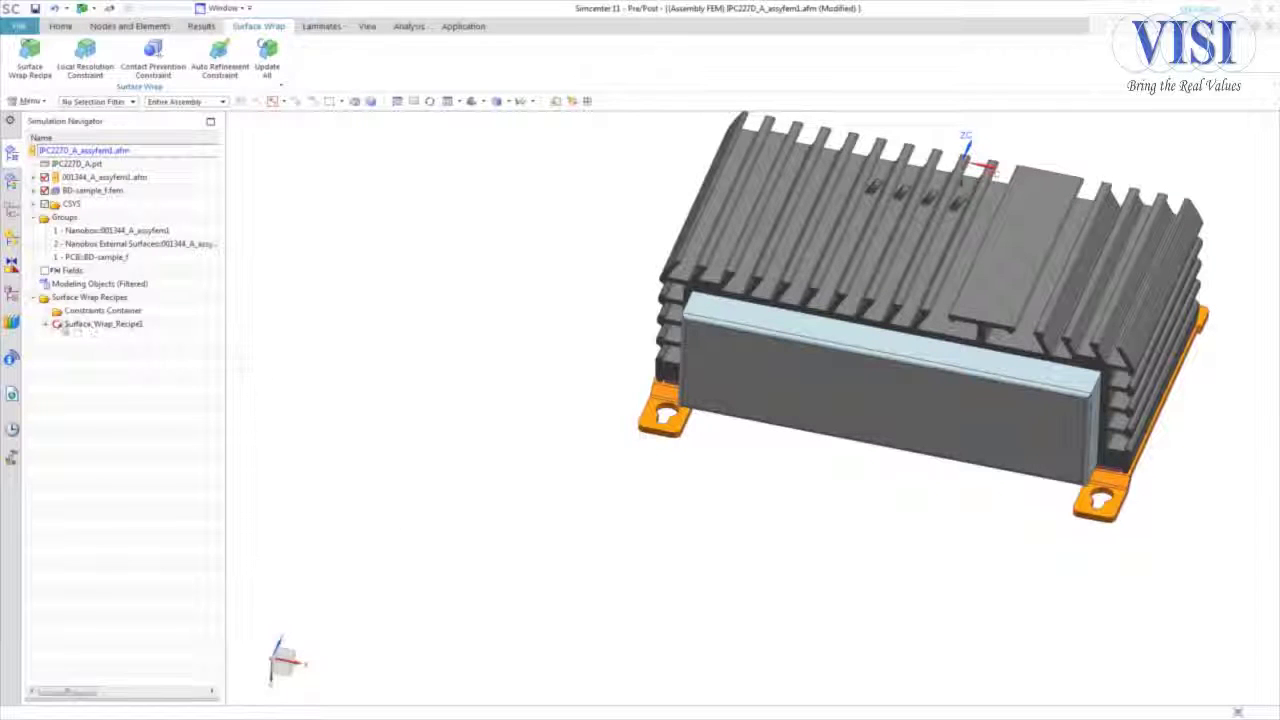
{"action": "left_click", "coordinate": [85, 58]}
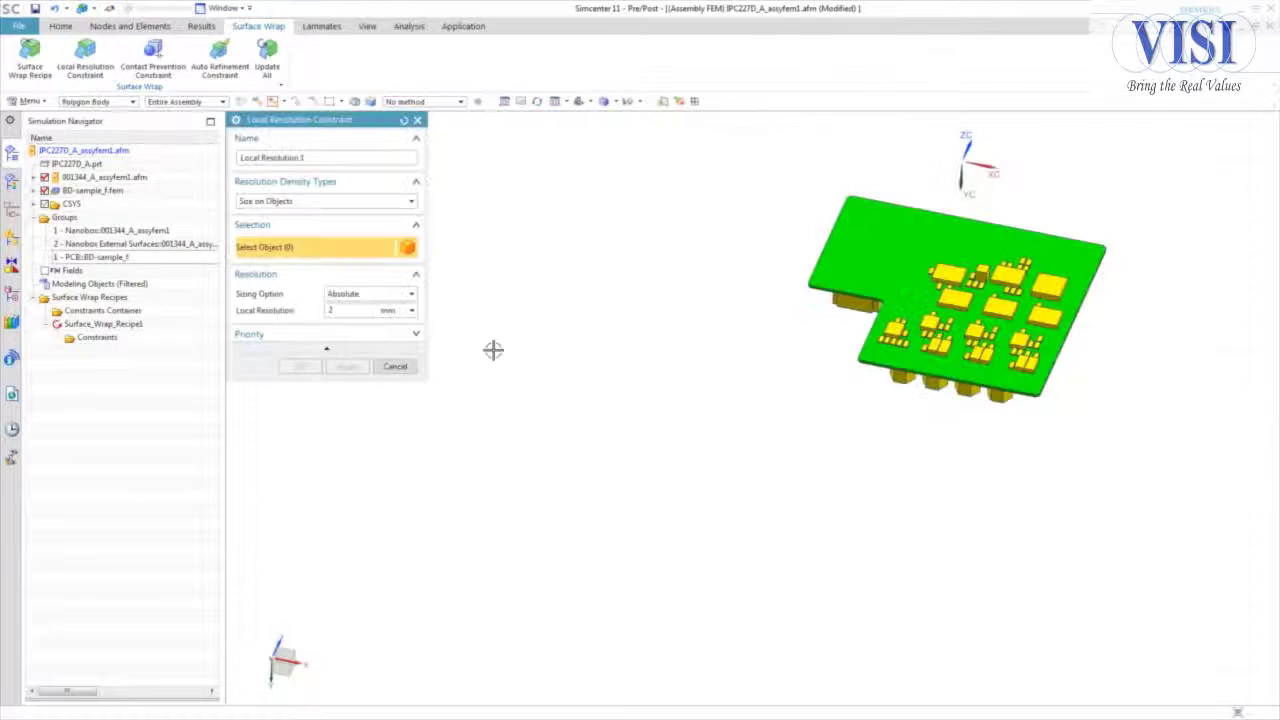
{"action": "left_click_drag", "start_coordinate": [641, 135], "coordinate": [1164, 434]}
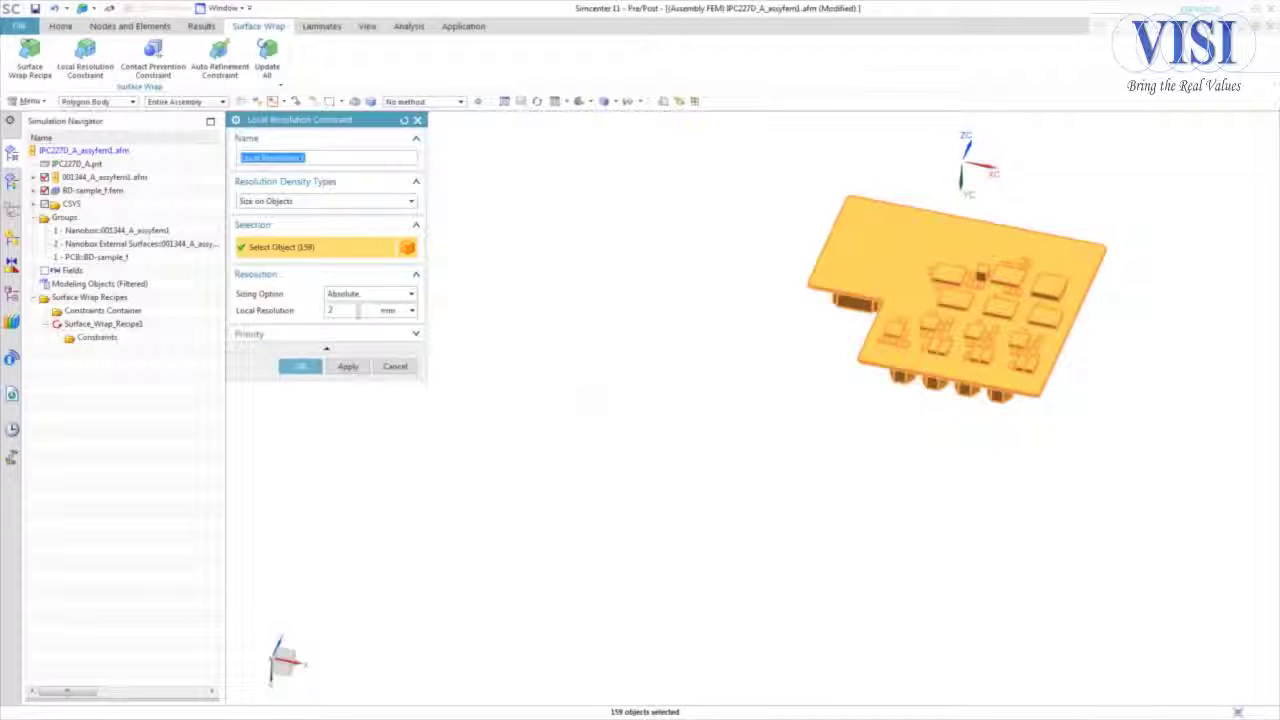
{"action": "left_click_drag", "start_coordinate": [358, 311], "coordinate": [294, 314]}
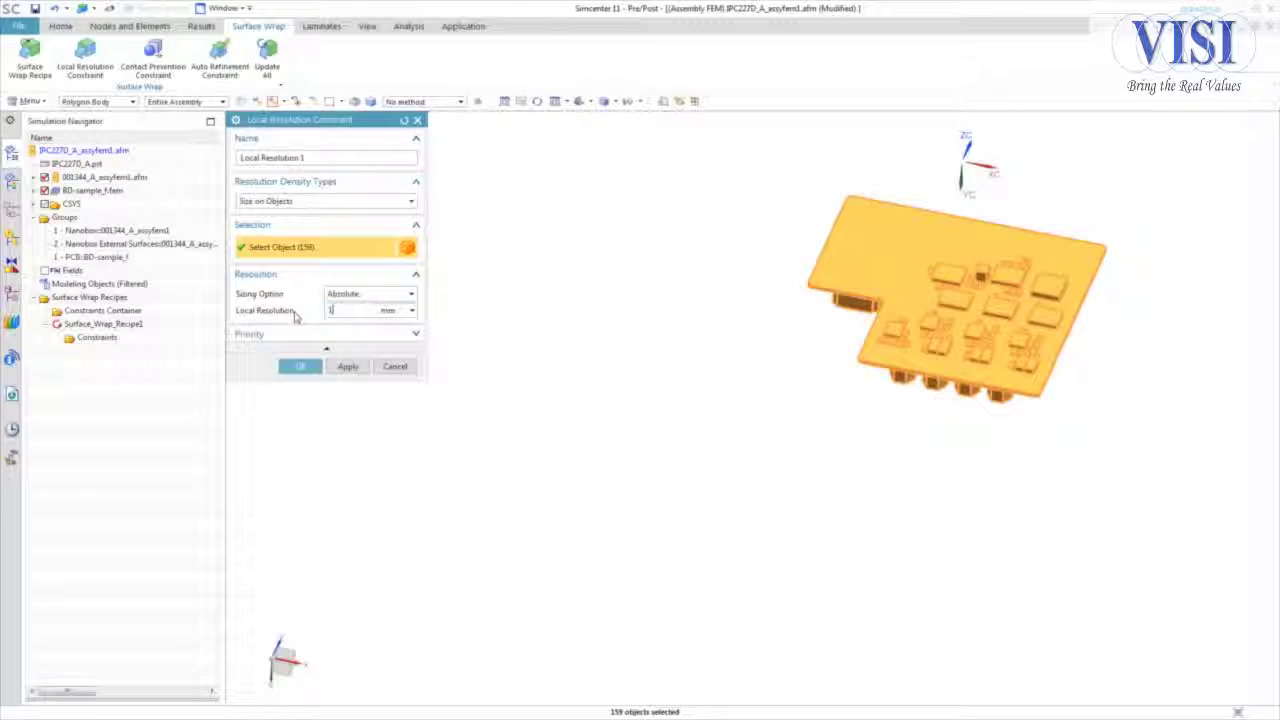
{"action": "left_click", "coordinate": [311, 368]}
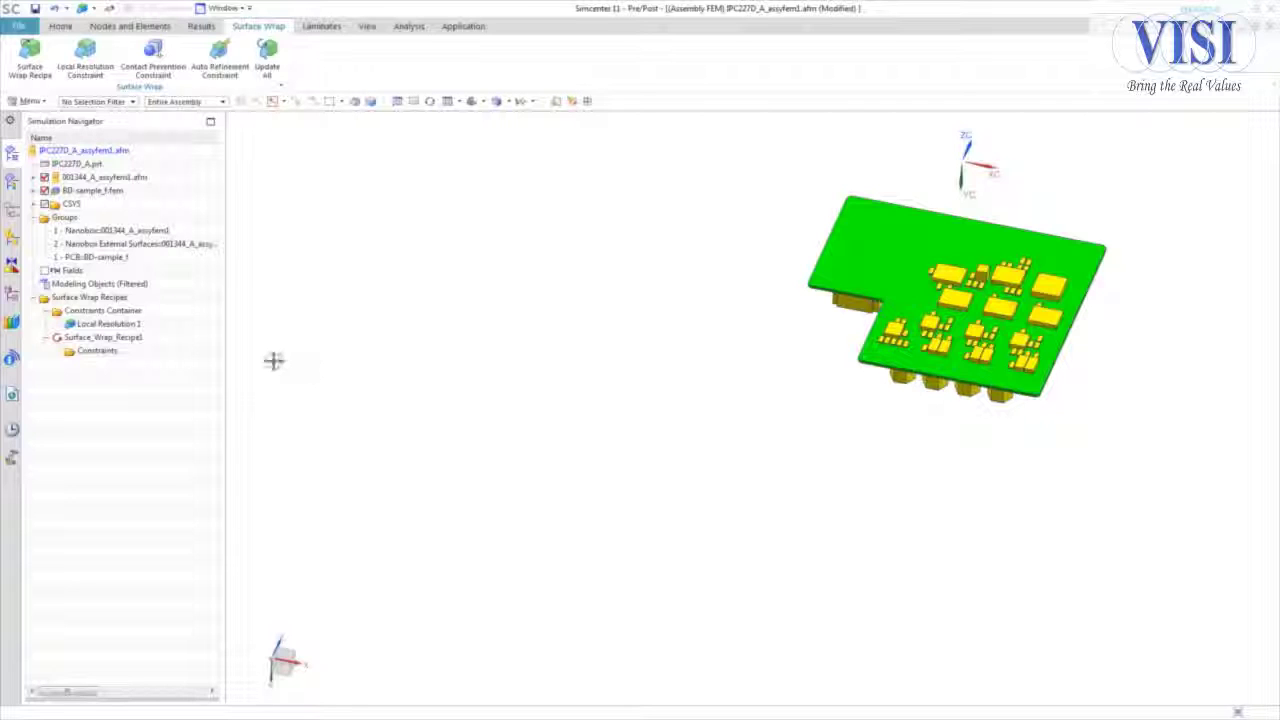
{"action": "left_click_drag", "start_coordinate": [108, 324], "coordinate": [97, 351]}
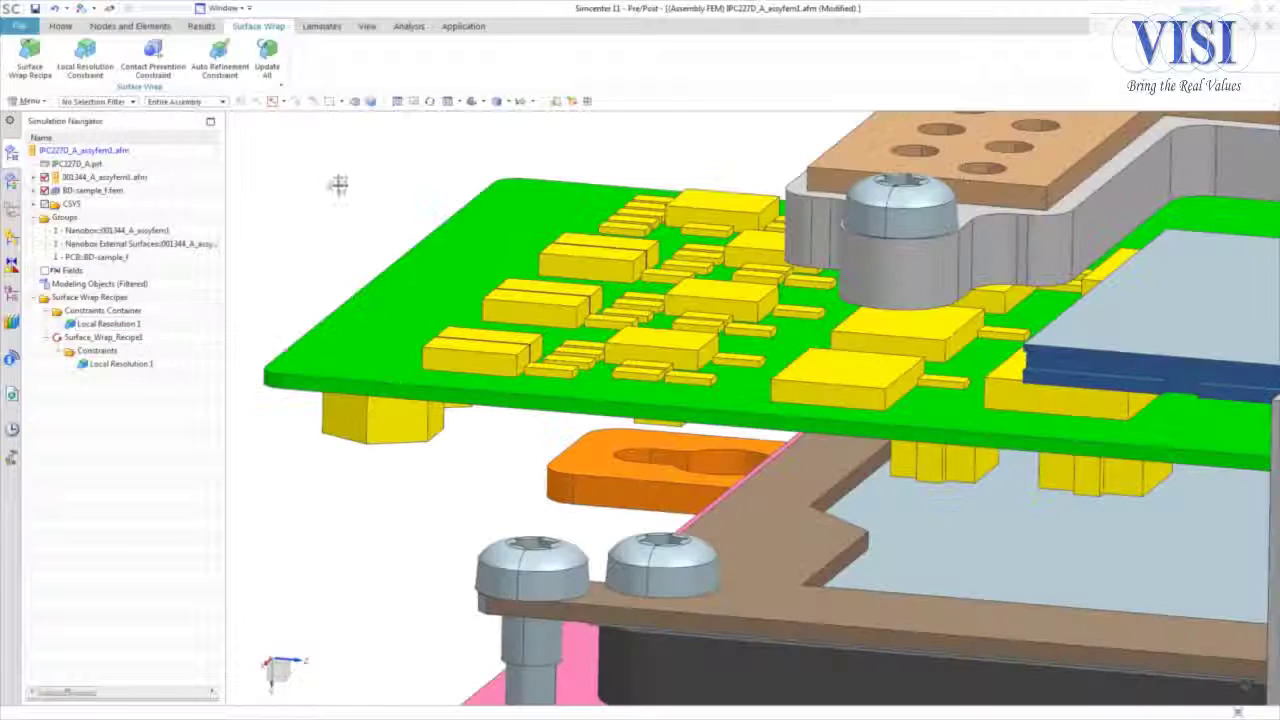
- Define a contact prevention constraint between the grey bracket above the board and the yellow PCB component beneath it
{"action": "left_click", "coordinate": [158, 56]}
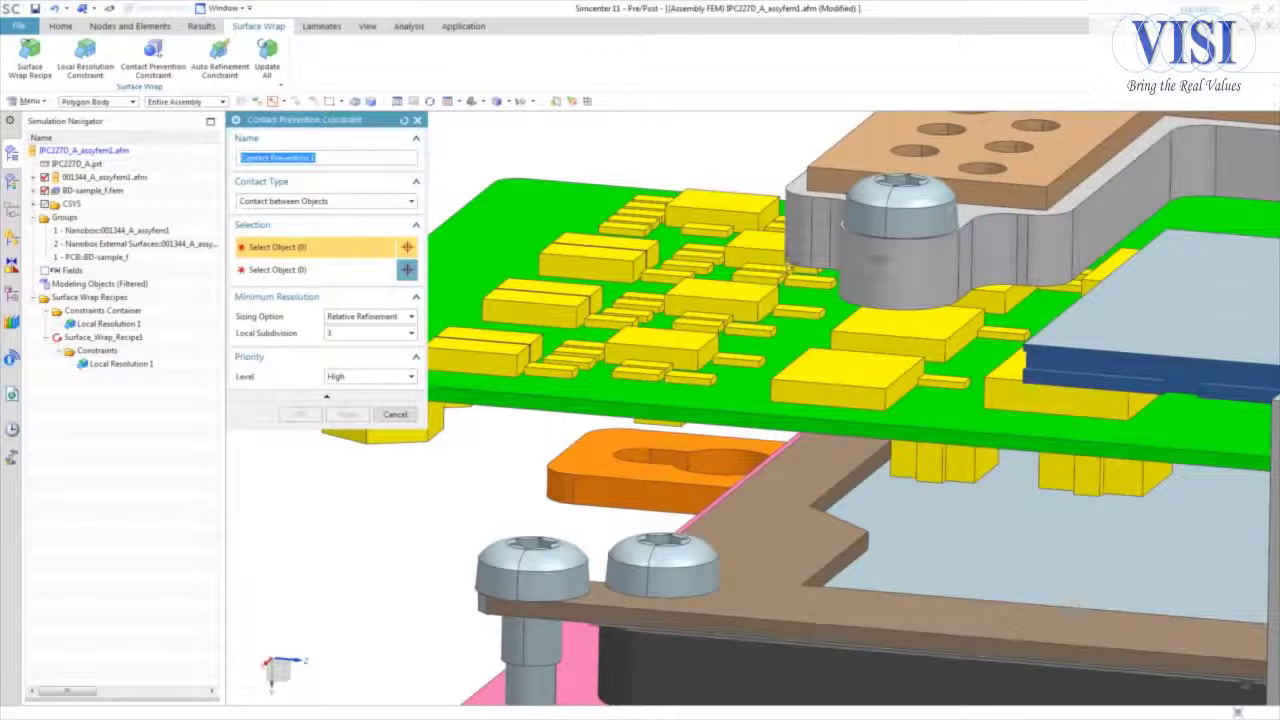
{"action": "left_click", "coordinate": [917, 264]}
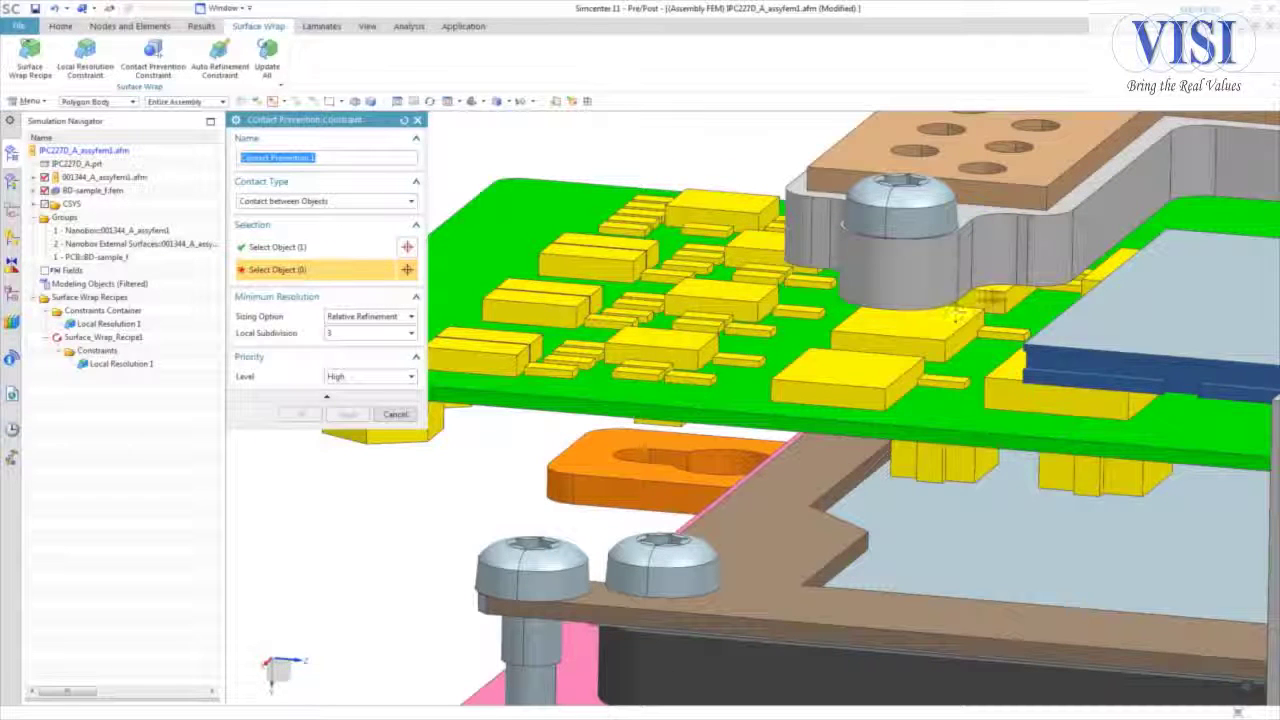
{"action": "left_click", "coordinate": [986, 304]}
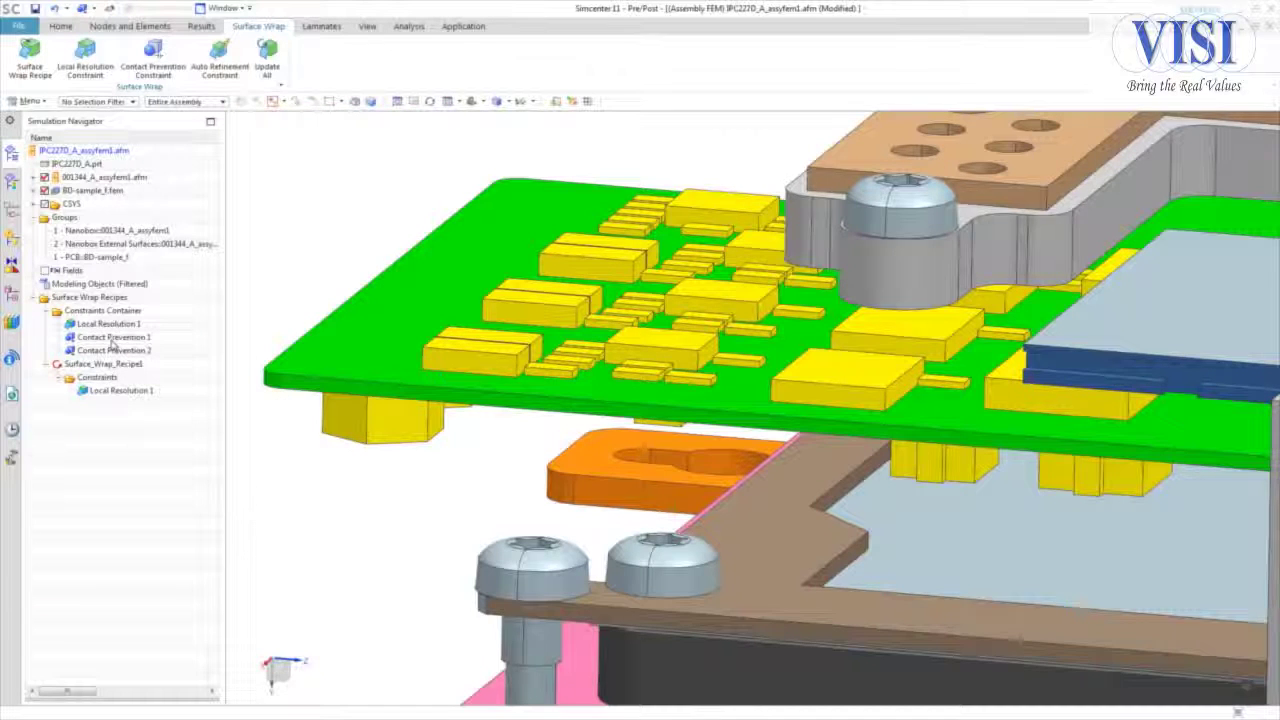
- Assign Contact Prevention 1 and Contact Prevention 2 to the constraints of Surface_Wrap_Recipe1
{"action": "left_click", "coordinate": [113, 339]}
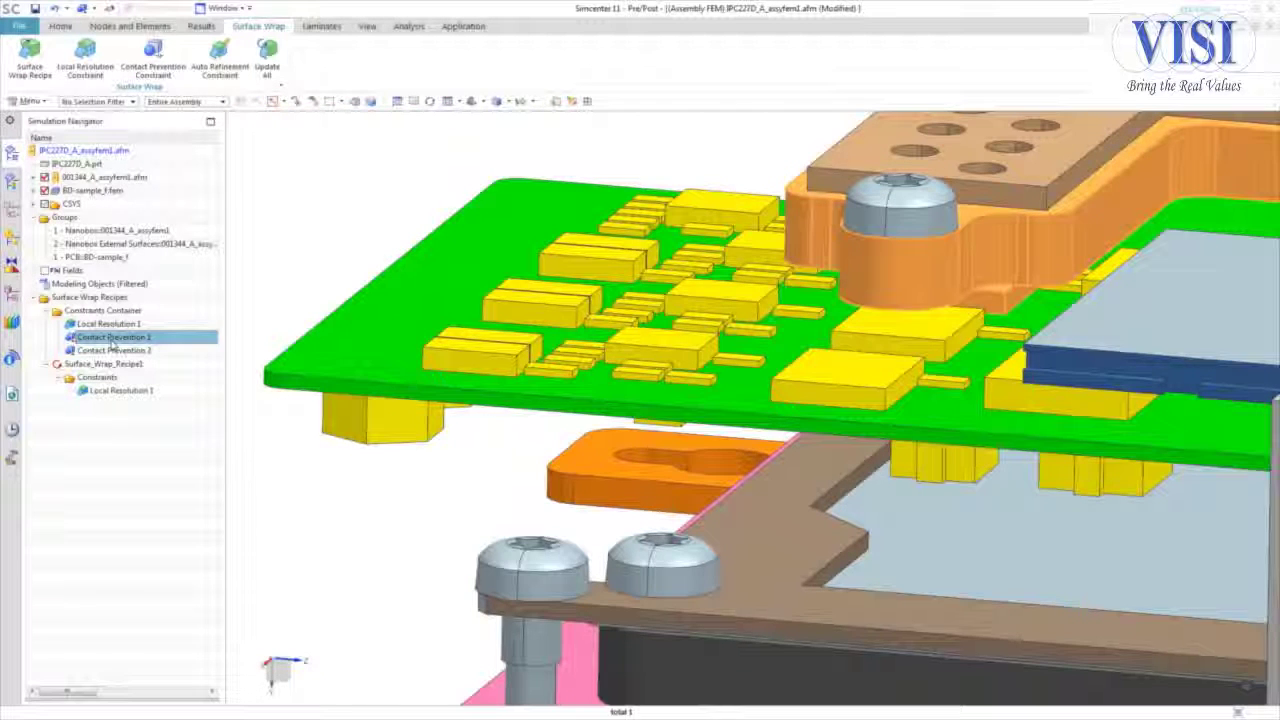
{"action": "left_click", "coordinate": [113, 350], "text": "shift"}
{"action": "left_click_drag", "start_coordinate": [113, 350], "coordinate": [98, 384]}
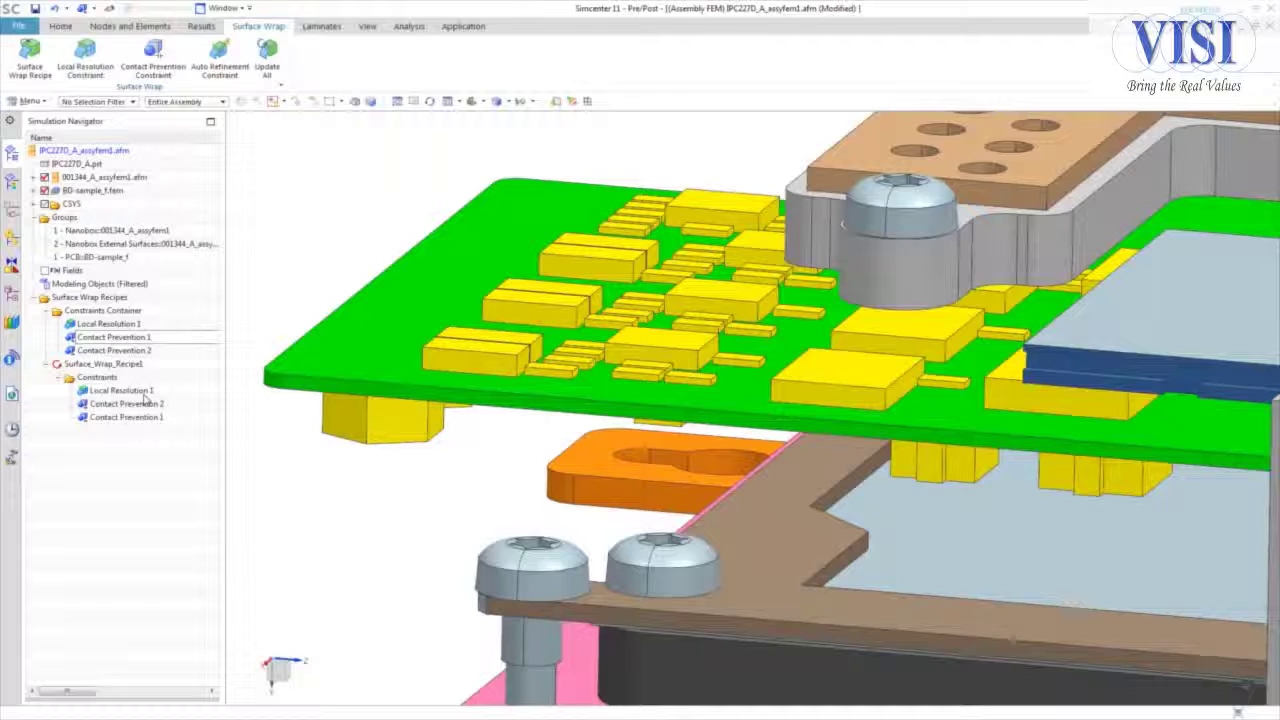
{"action": "left_click", "coordinate": [144, 394]}
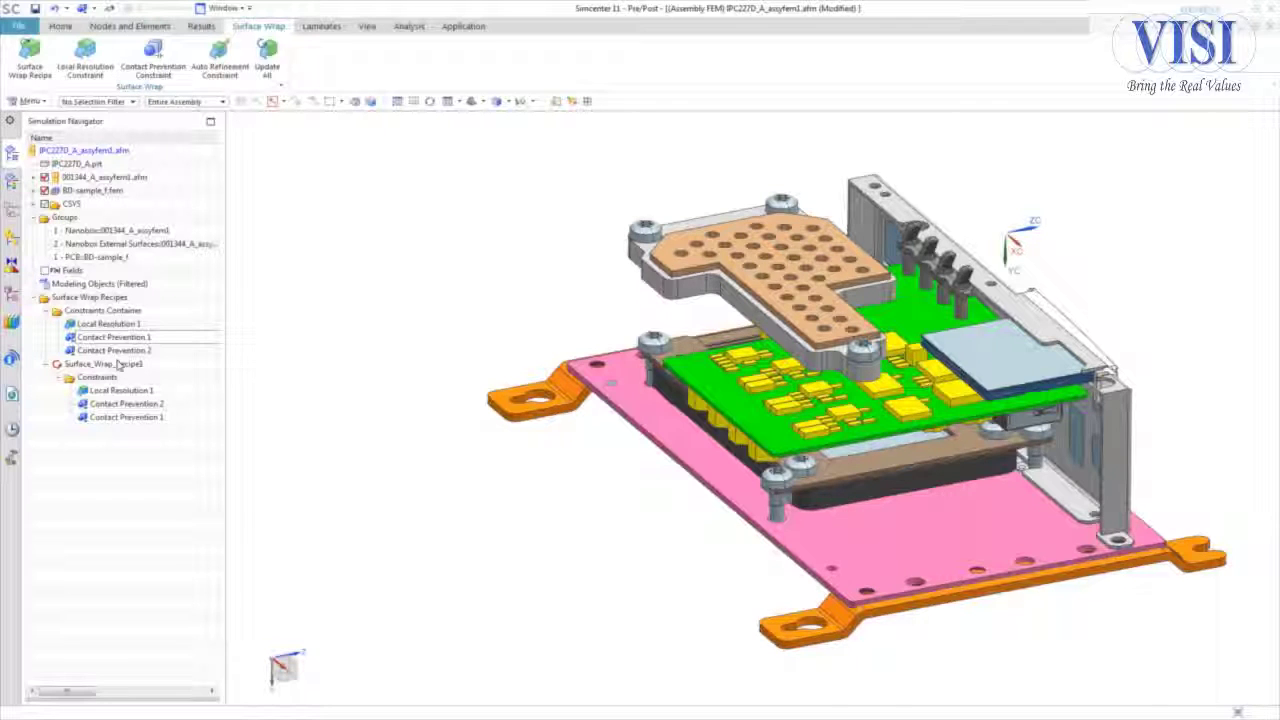
- Update Surface_Wrap_Recipe1 to generate the wrap, highlight its surface_wrap_shell(1) mesh and hide the Shell(1) collector
{"action": "right_click", "coordinate": [120, 365]}
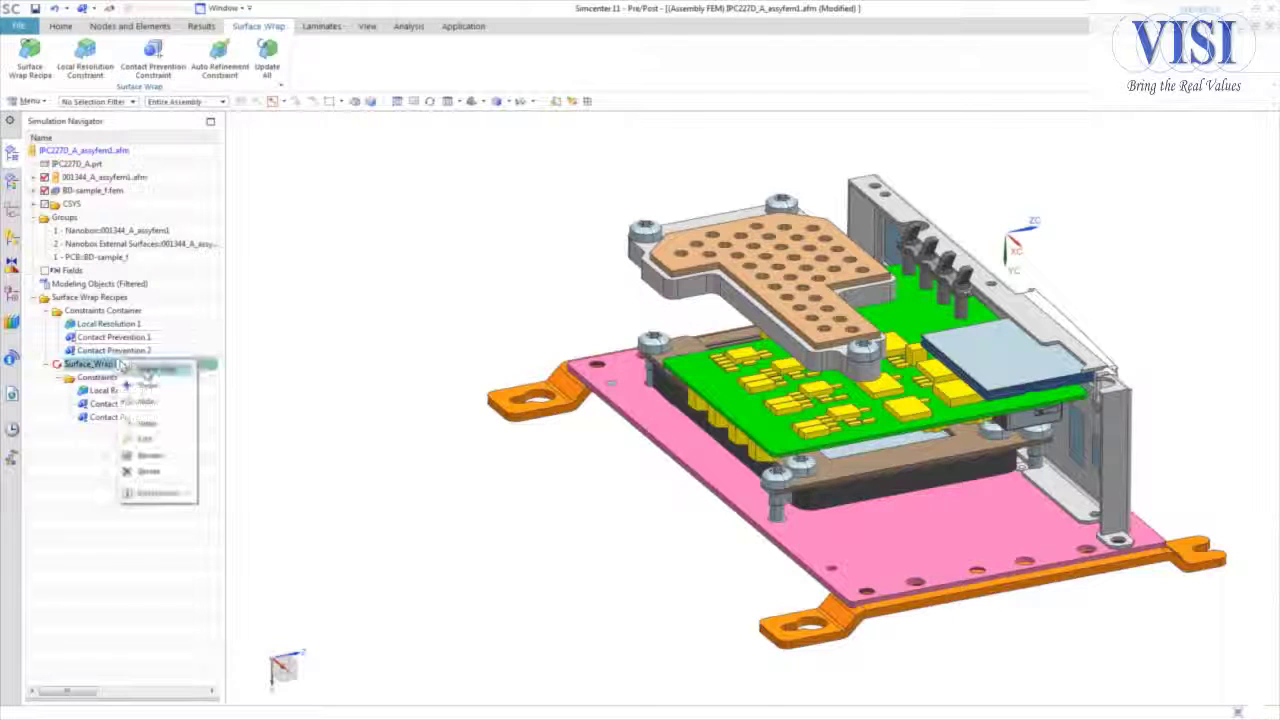
{"action": "left_click", "coordinate": [138, 418]}
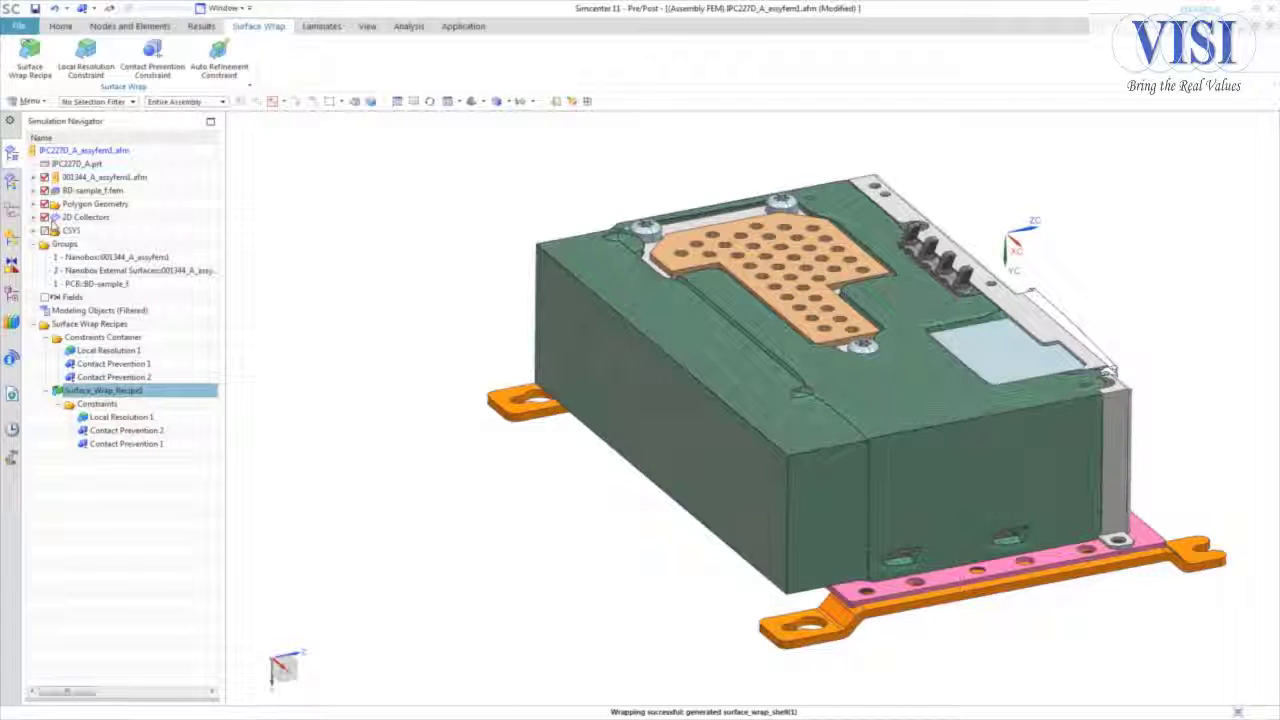
{"action": "left_click", "coordinate": [33, 217]}
{"action": "left_click", "coordinate": [46, 230]}
{"action": "left_click", "coordinate": [130, 245]}
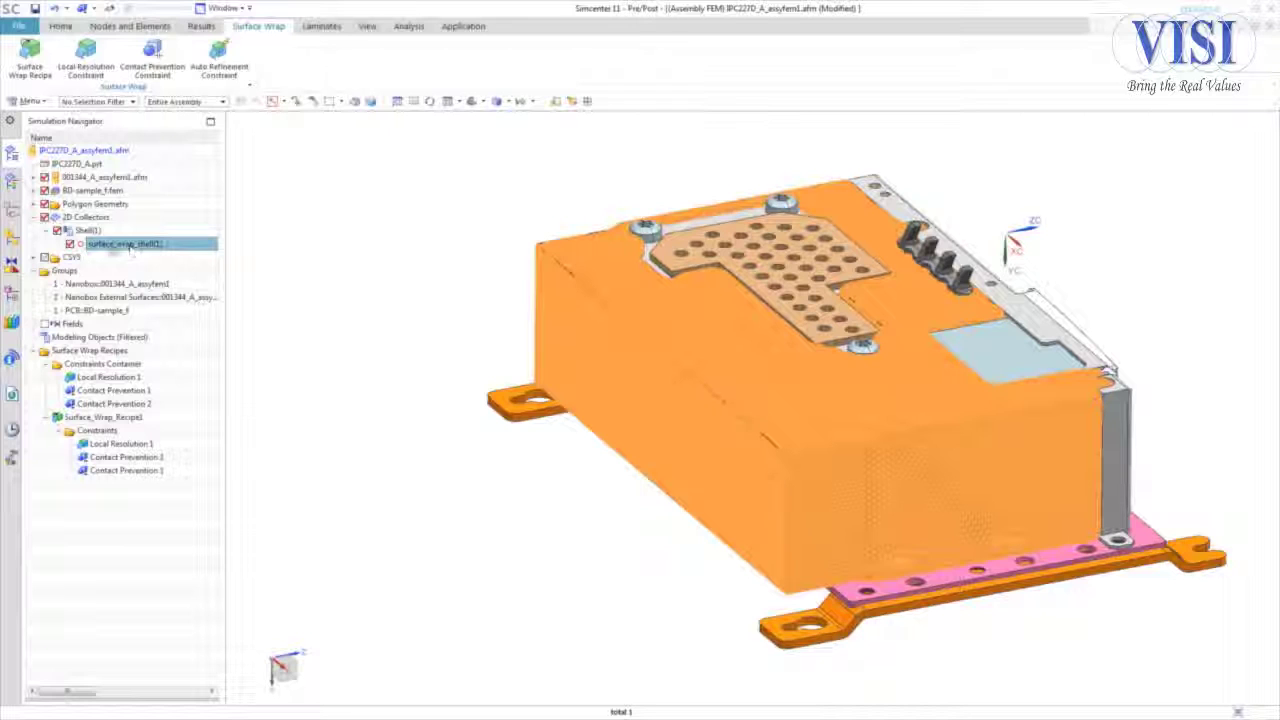
{"action": "left_click", "coordinate": [57, 230]}
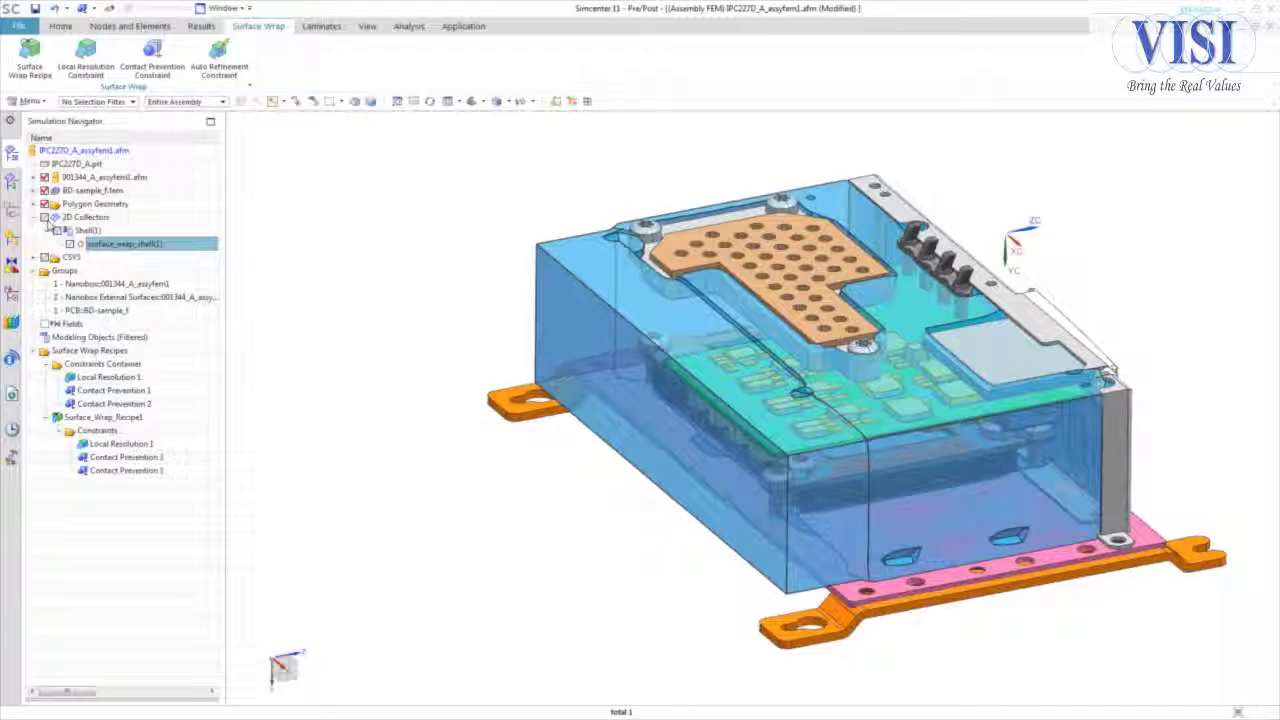
- Create a TET4 solid mesh from the wrap's shell elements in the Internal_Air_Domain collector
{"action": "left_click", "coordinate": [60, 26]}
{"action": "left_click", "coordinate": [229, 74]}
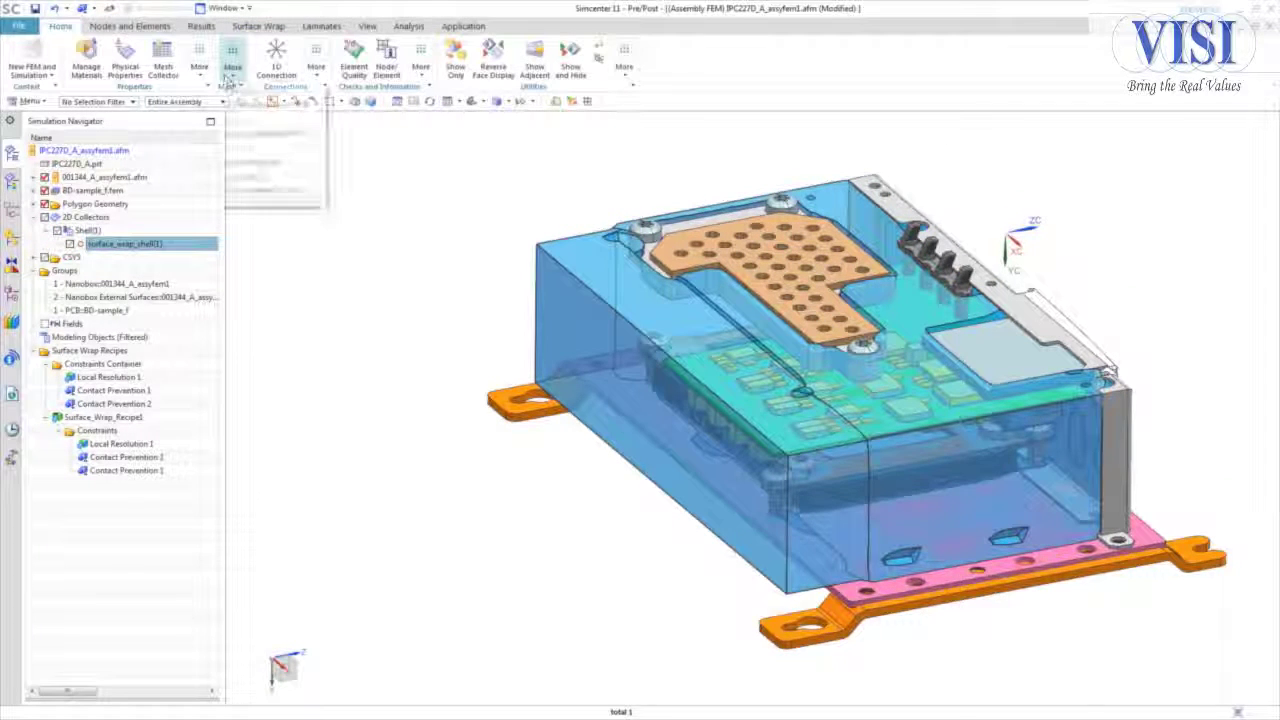
{"action": "left_click", "coordinate": [263, 135]}
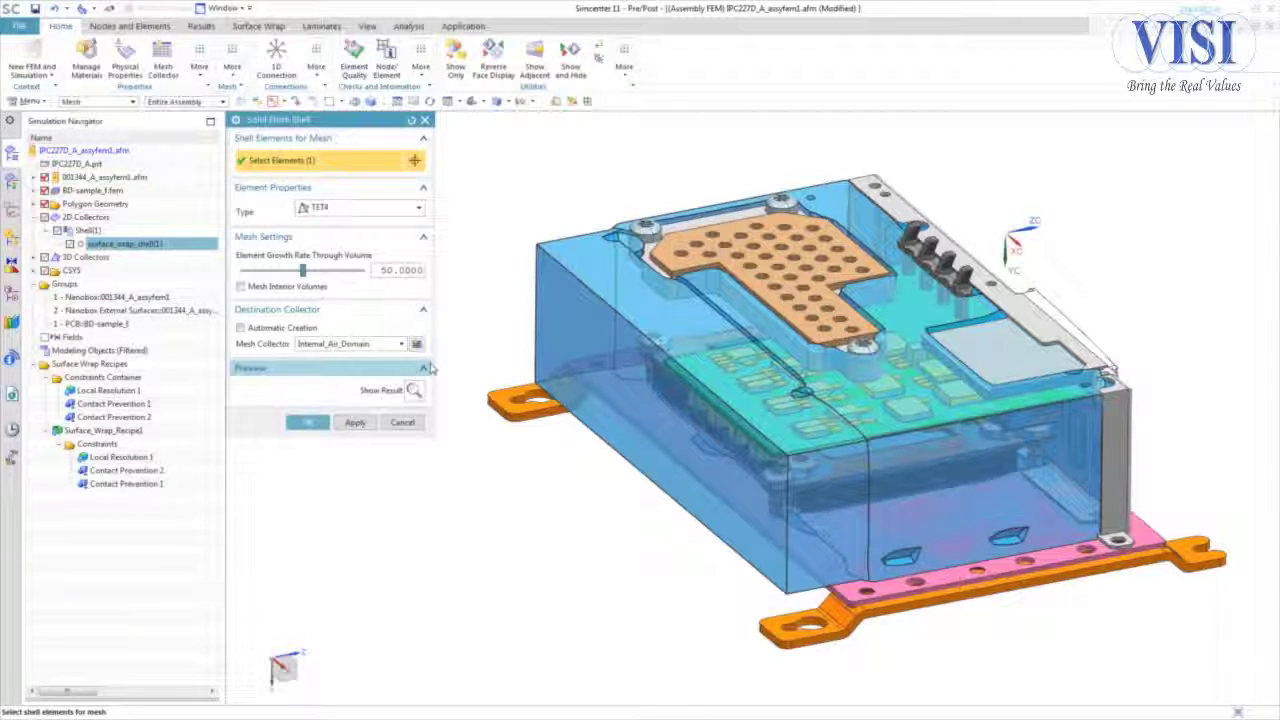
{"action": "left_click", "coordinate": [310, 422]}
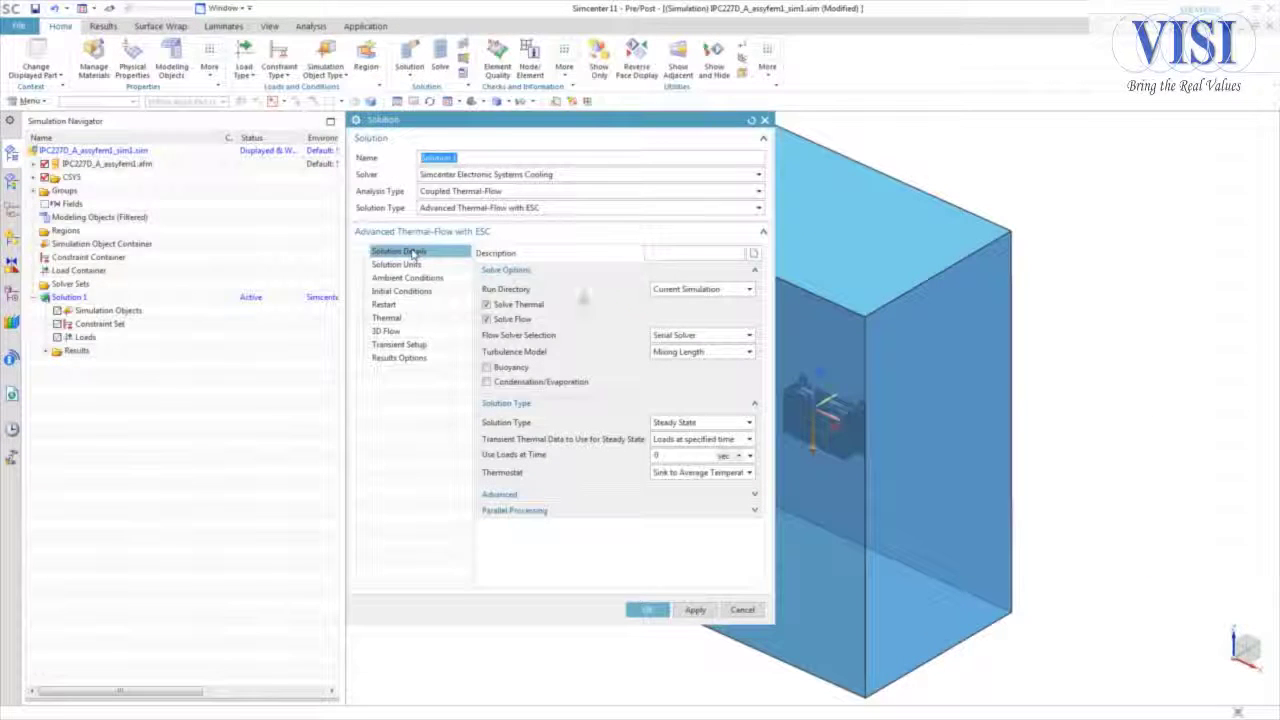
- Choose Solution 1's flow solver and set its gravity direction along the ZC axis in the ambient conditions
{"action": "left_click", "coordinate": [680, 337]}
{"action": "left_click", "coordinate": [678, 360]}
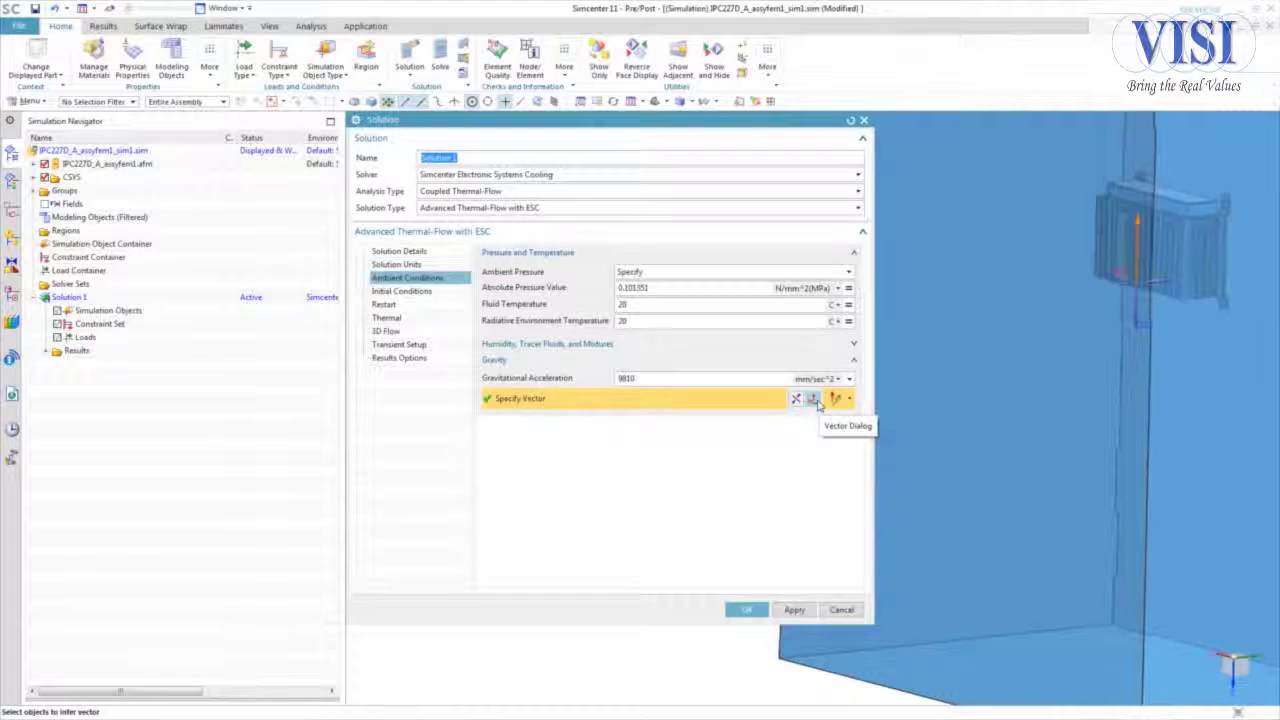
{"action": "left_click", "coordinate": [840, 400]}
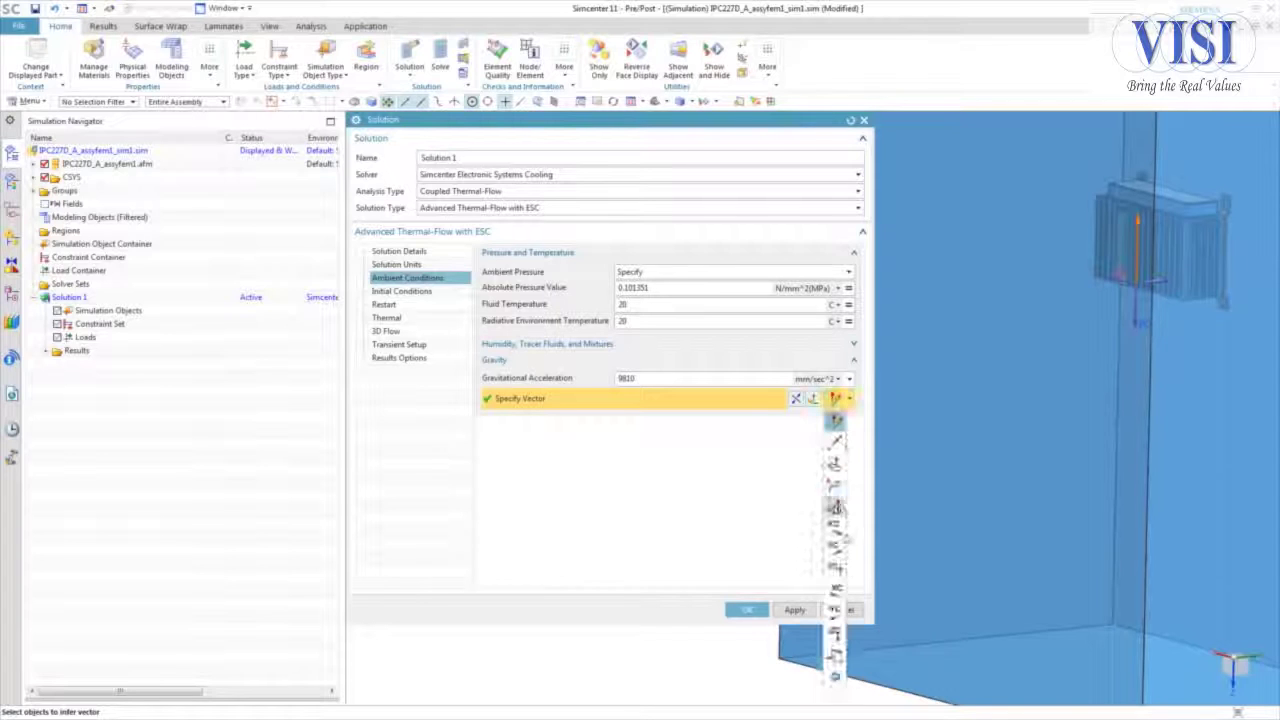
{"action": "left_click", "coordinate": [840, 575]}
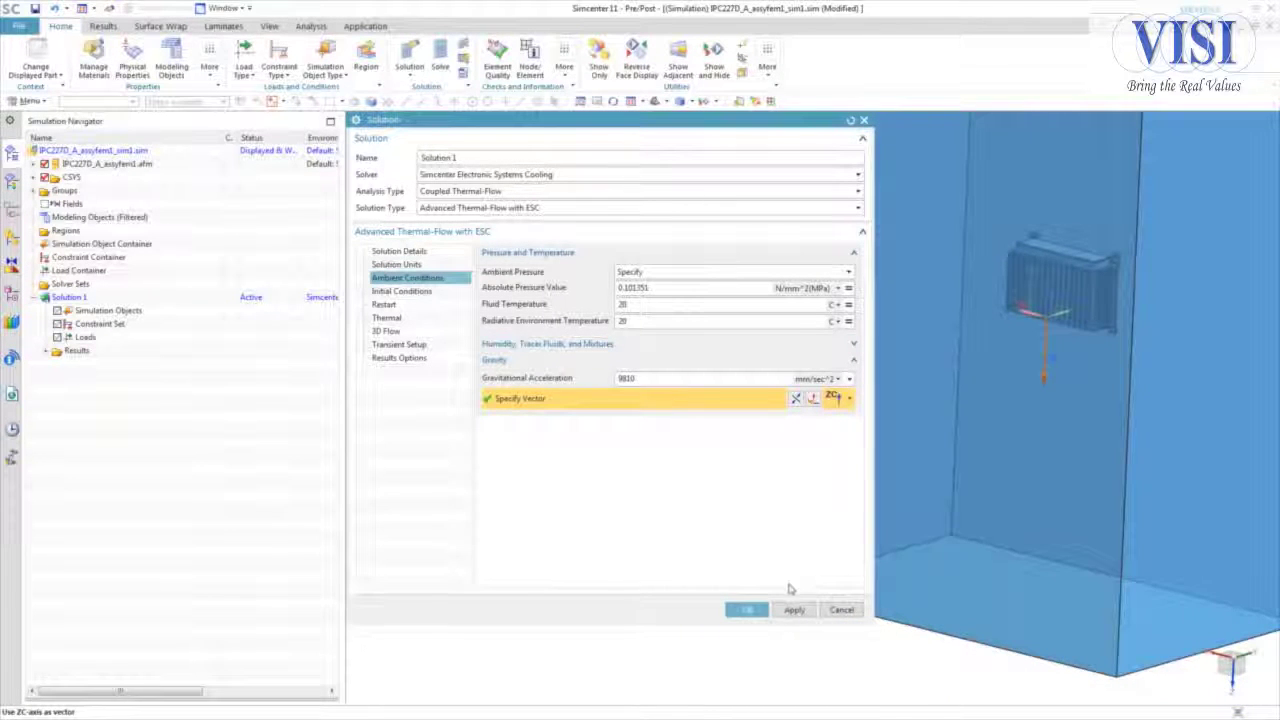
{"action": "left_click", "coordinate": [747, 611]}
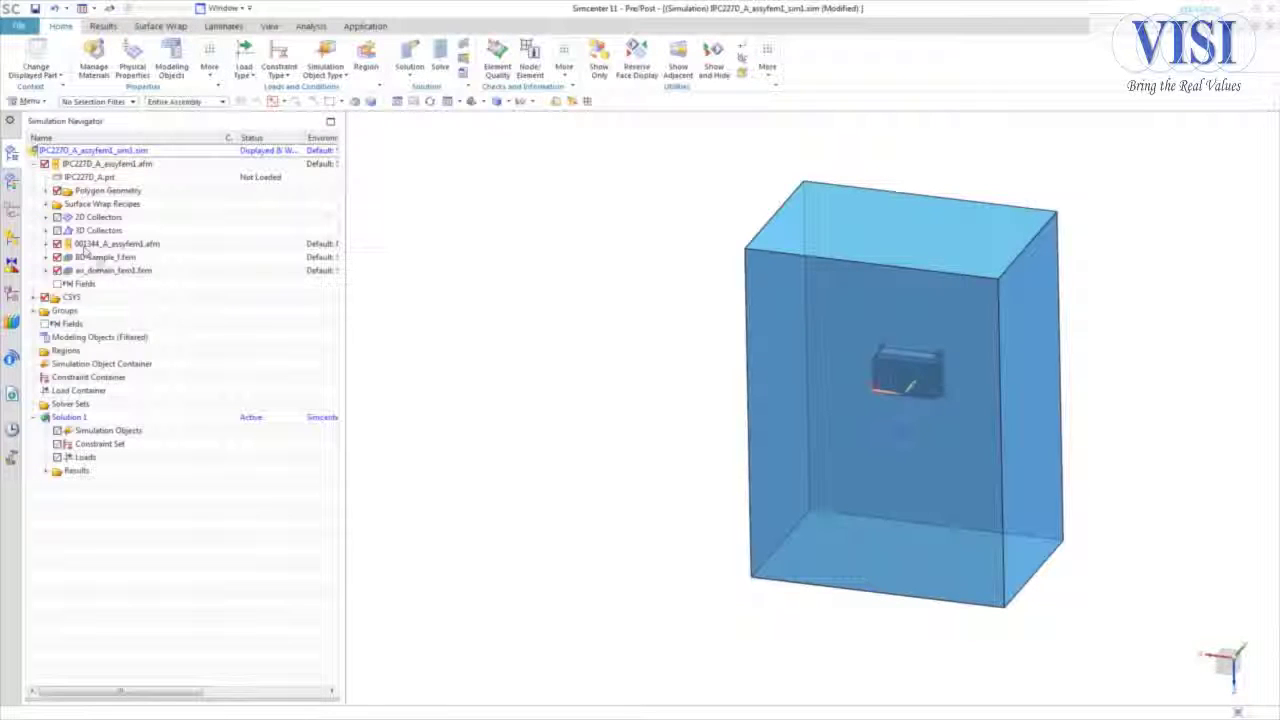
- Import all simulation entities from the BD-sample_s simulation file in the pcb folder for the BD-sample_f.fem component
{"action": "left_click", "coordinate": [104, 258]}
{"action": "right_click", "coordinate": [104, 258]}
{"action": "left_click", "coordinate": [140, 318]}
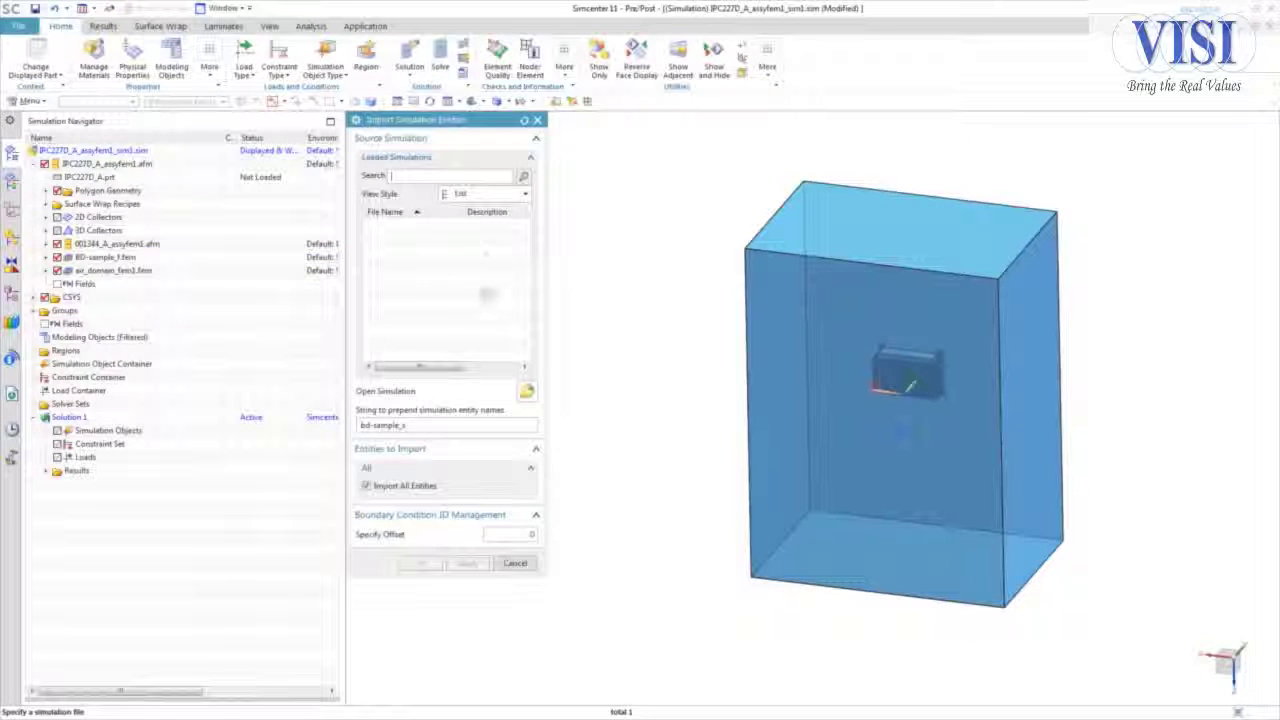
{"action": "left_click", "coordinate": [526, 391]}
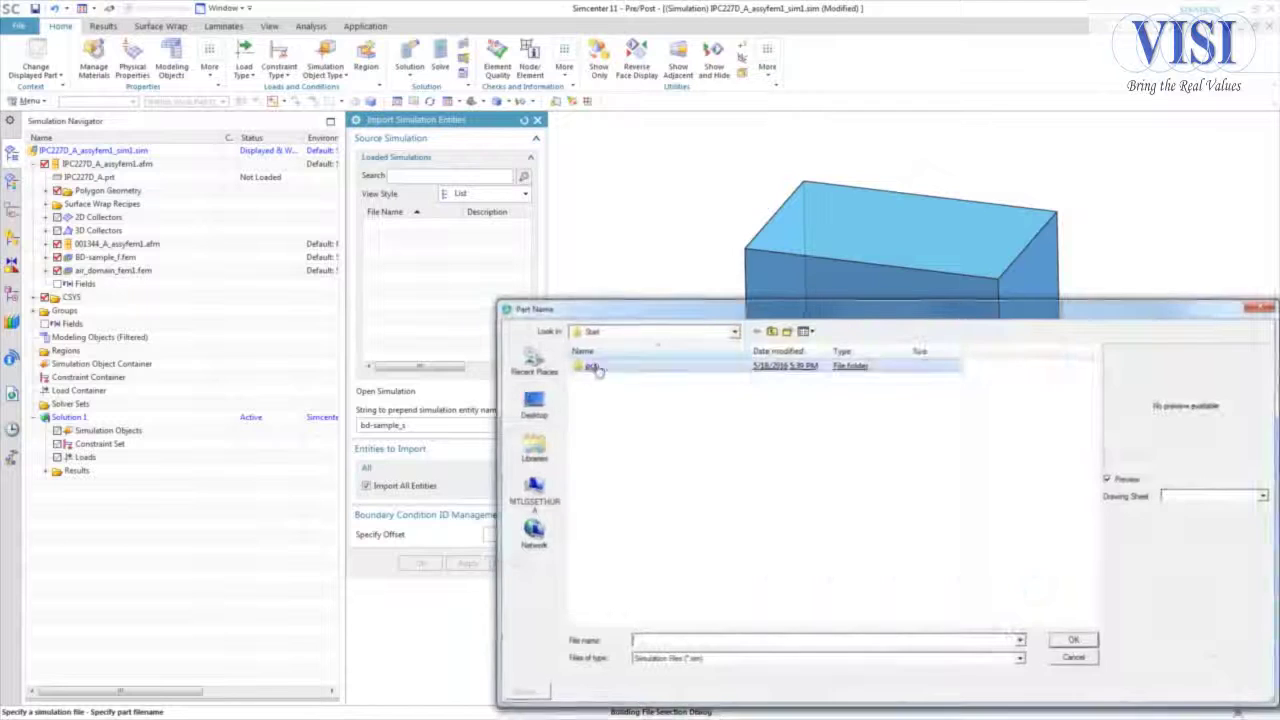
{"action": "double_click", "coordinate": [615, 366]}
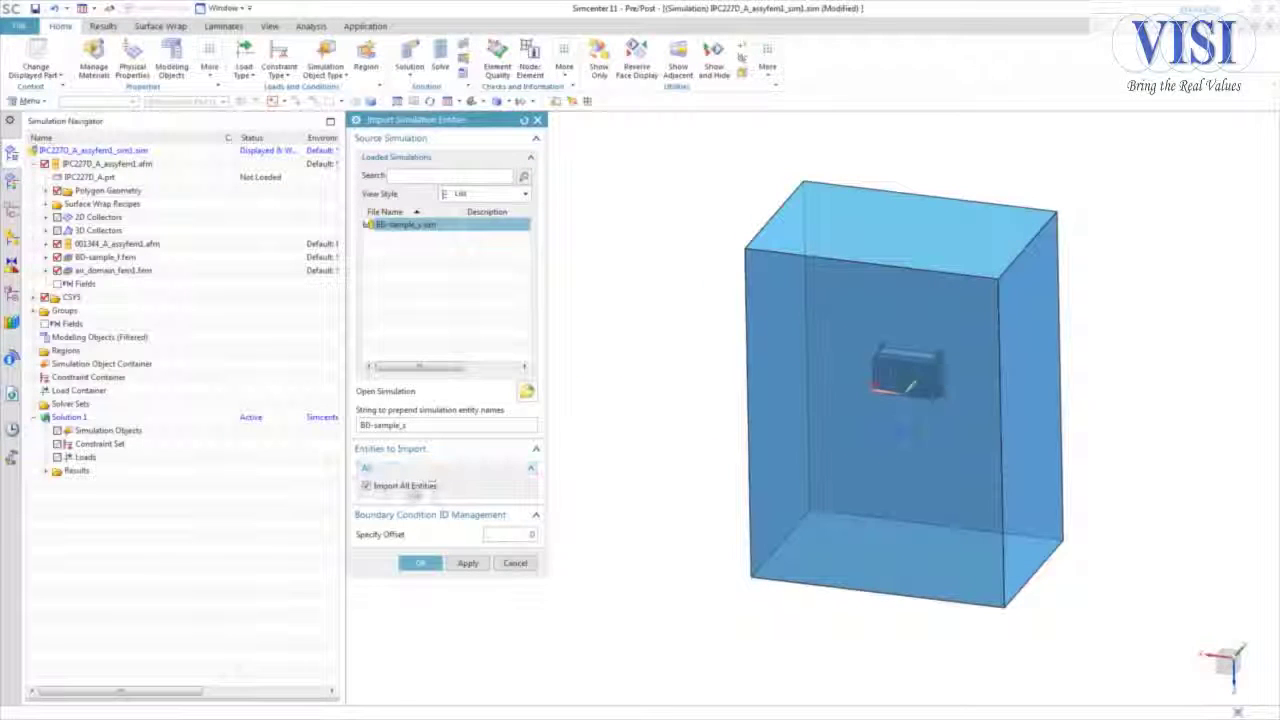
{"action": "left_click", "coordinate": [420, 563]}
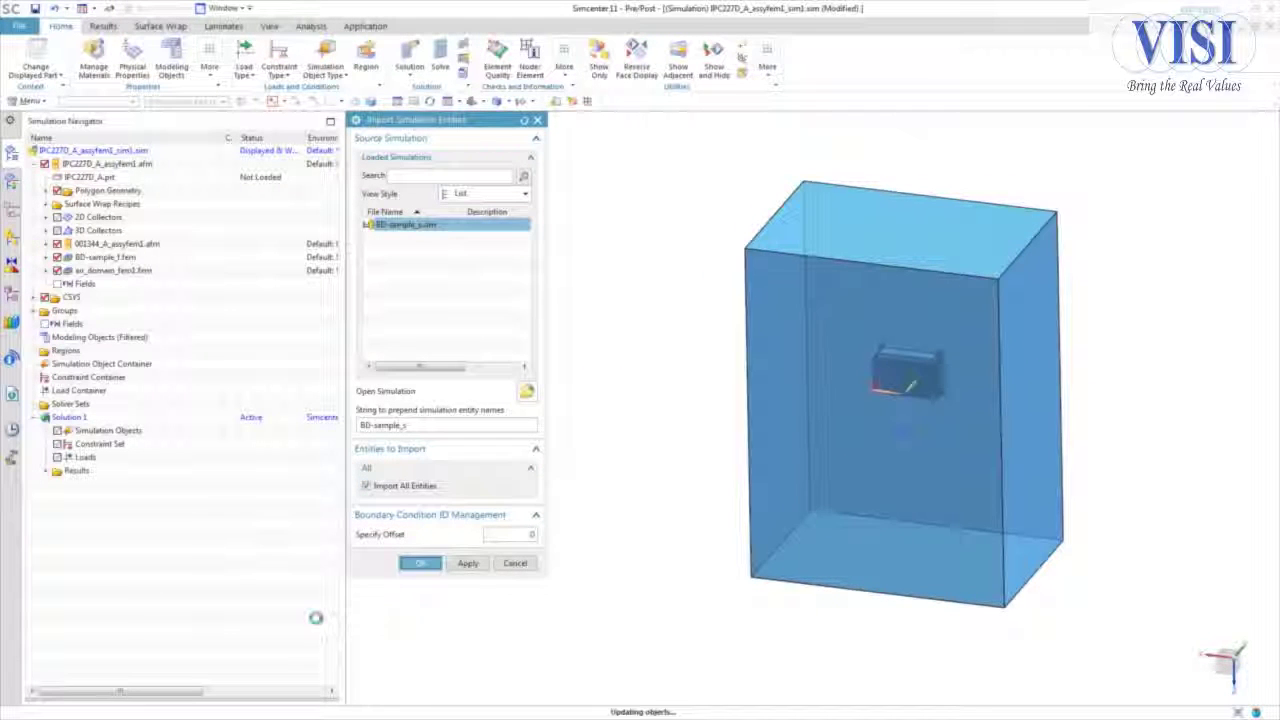
- Create an inlet flow boundary condition named Forced Convection on the air domain's top face with a velocity of 3 m/sec
{"action": "scroll", "coordinate": [345, 514], "scroll_direction": "up", "scroll_amount": 5}
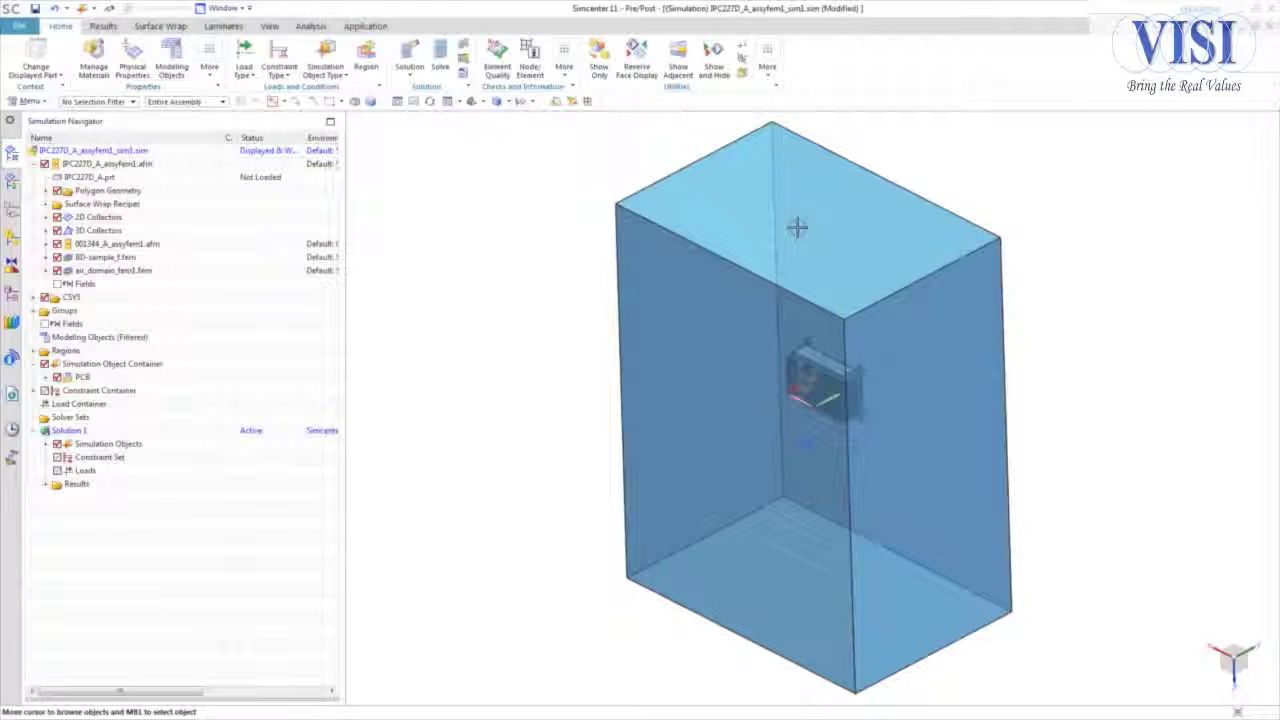
{"action": "right_click", "coordinate": [808, 222]}
{"action": "mouse_move", "coordinate": [868, 305]}
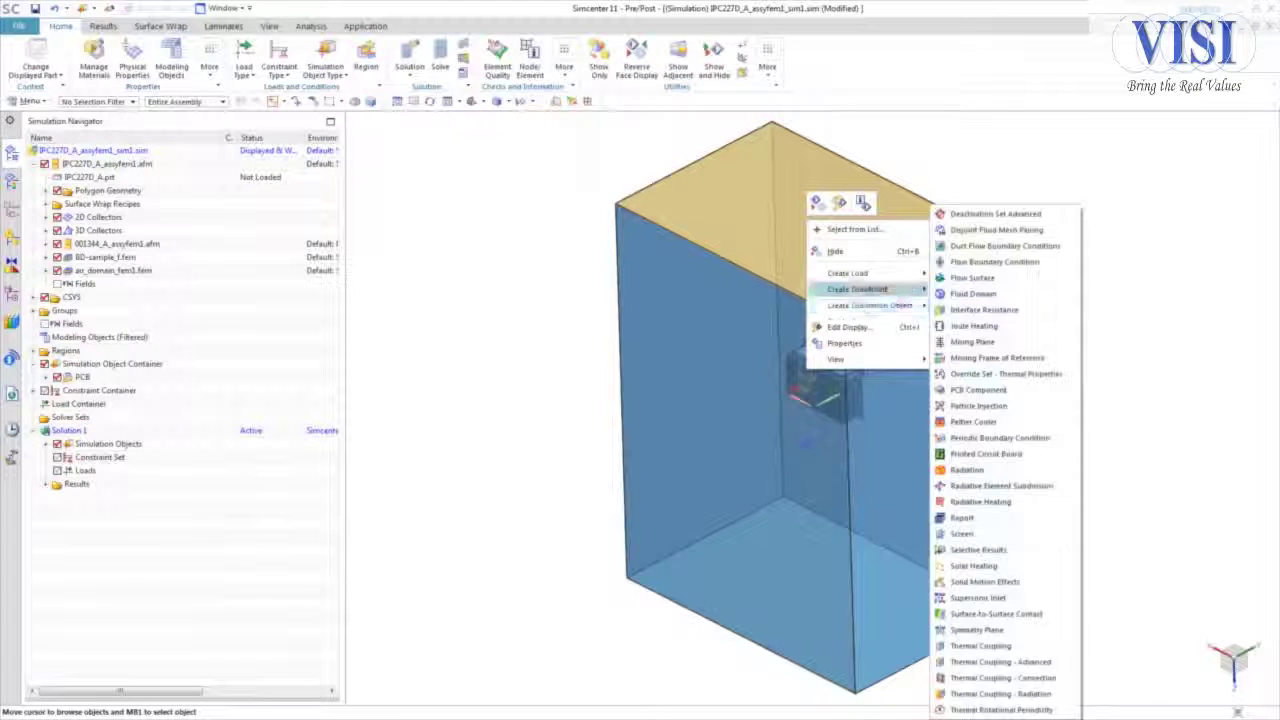
{"action": "left_click", "coordinate": [1022, 268]}
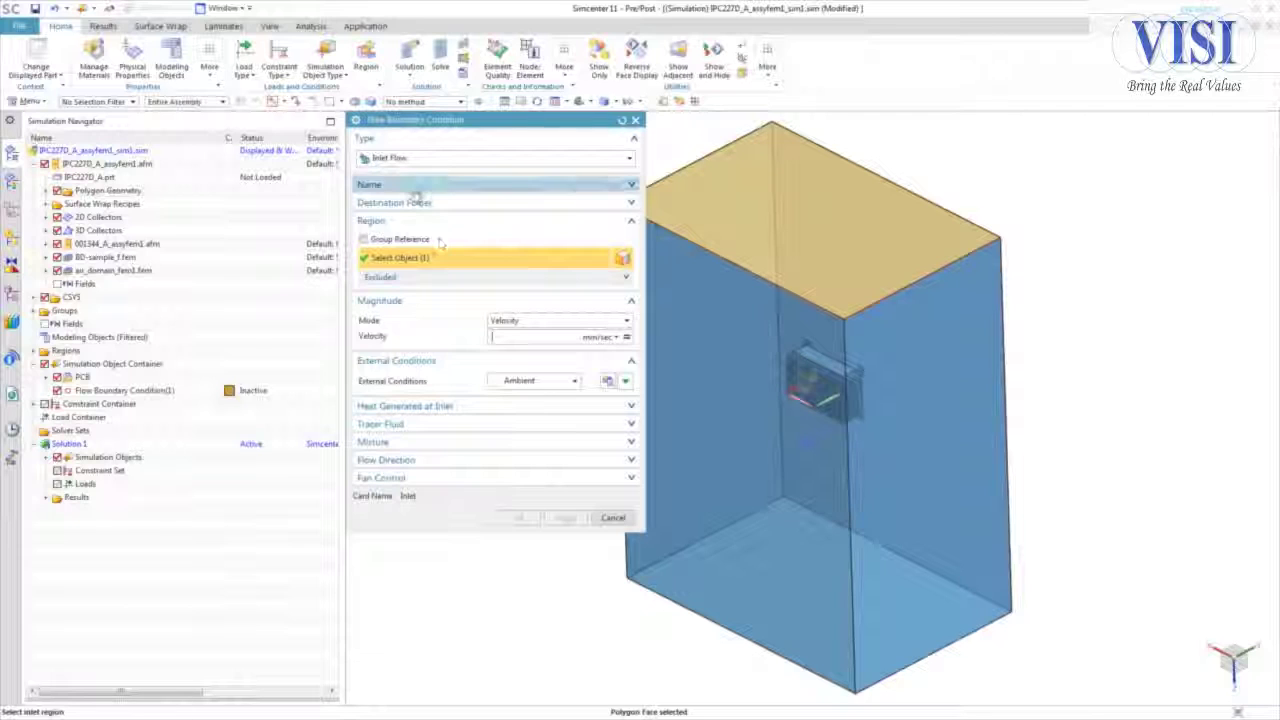
{"action": "left_click", "coordinate": [418, 186]}
{"action": "triple_click", "coordinate": [438, 204]}
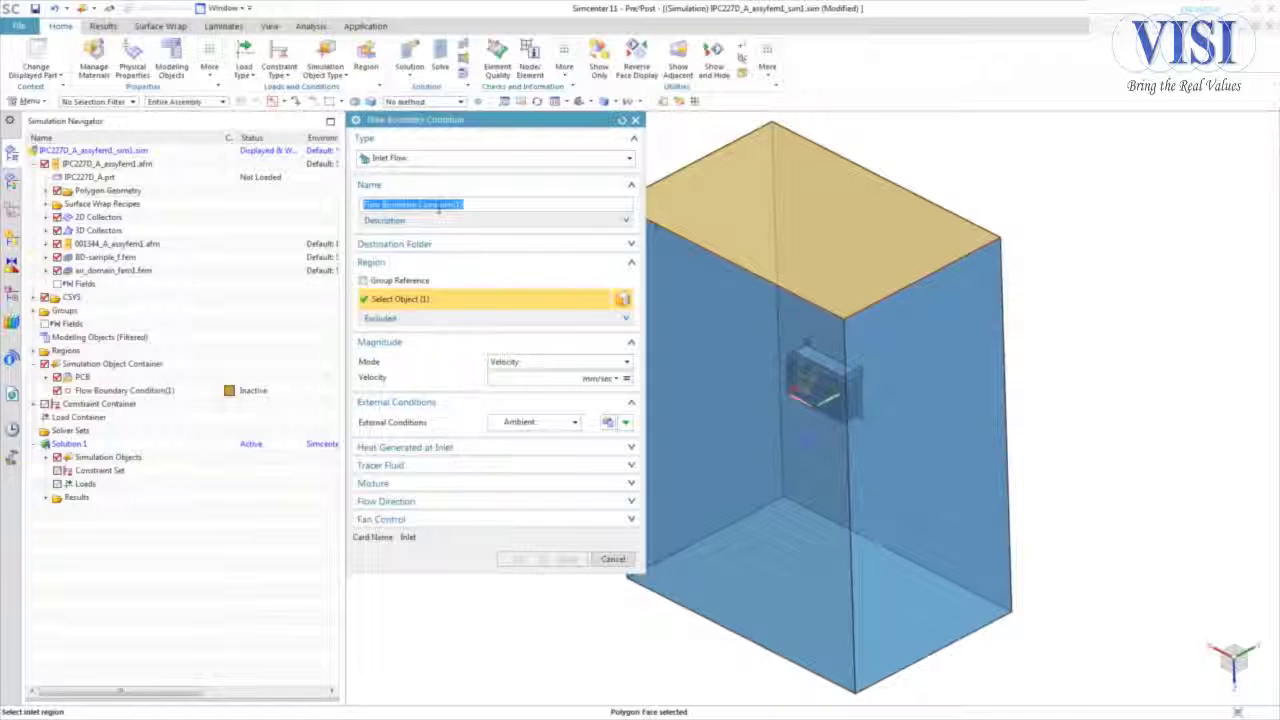
{"action": "type", "text": "In"}
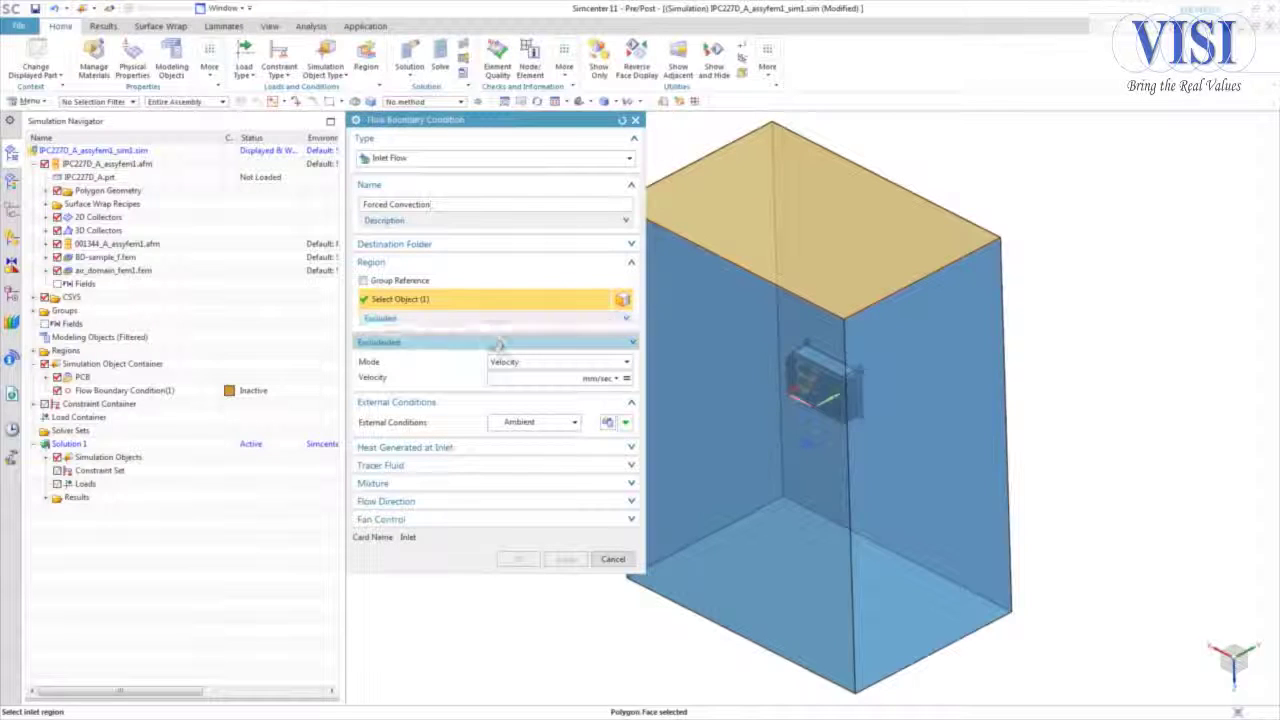
{"action": "left_click", "coordinate": [597, 379]}
{"action": "left_click", "coordinate": [593, 390]}
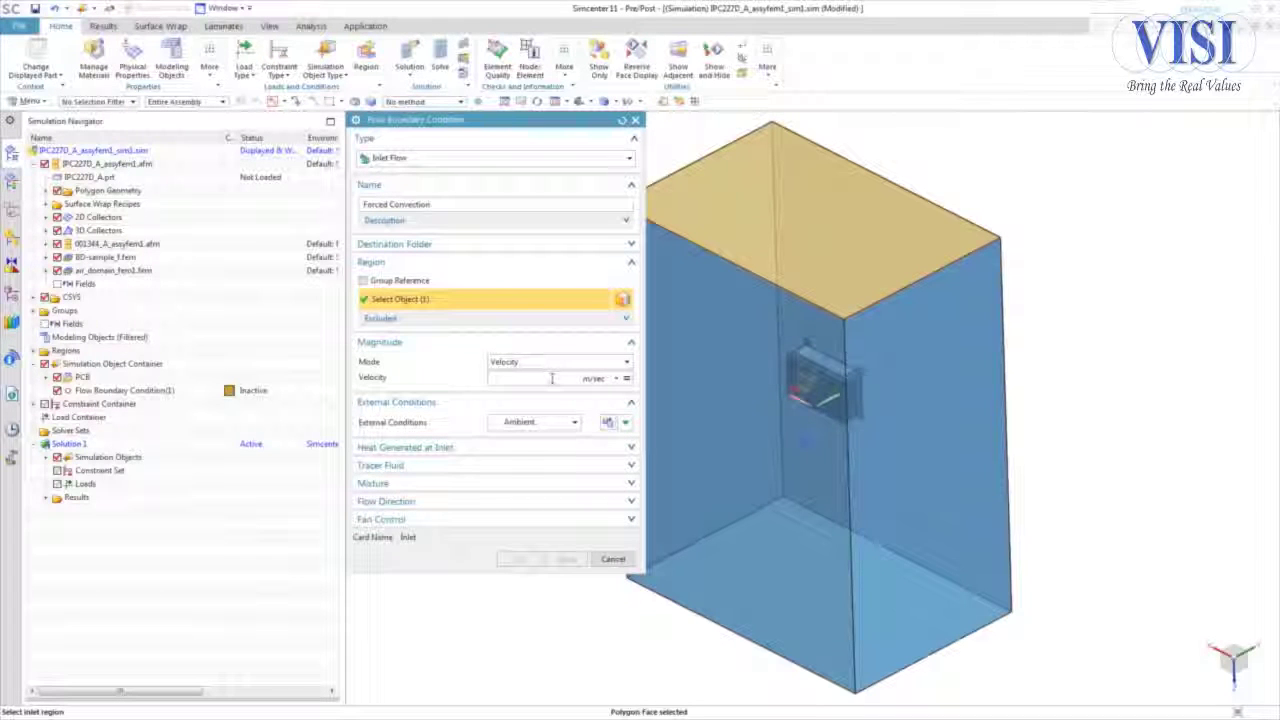
{"action": "type", "text": "1"}
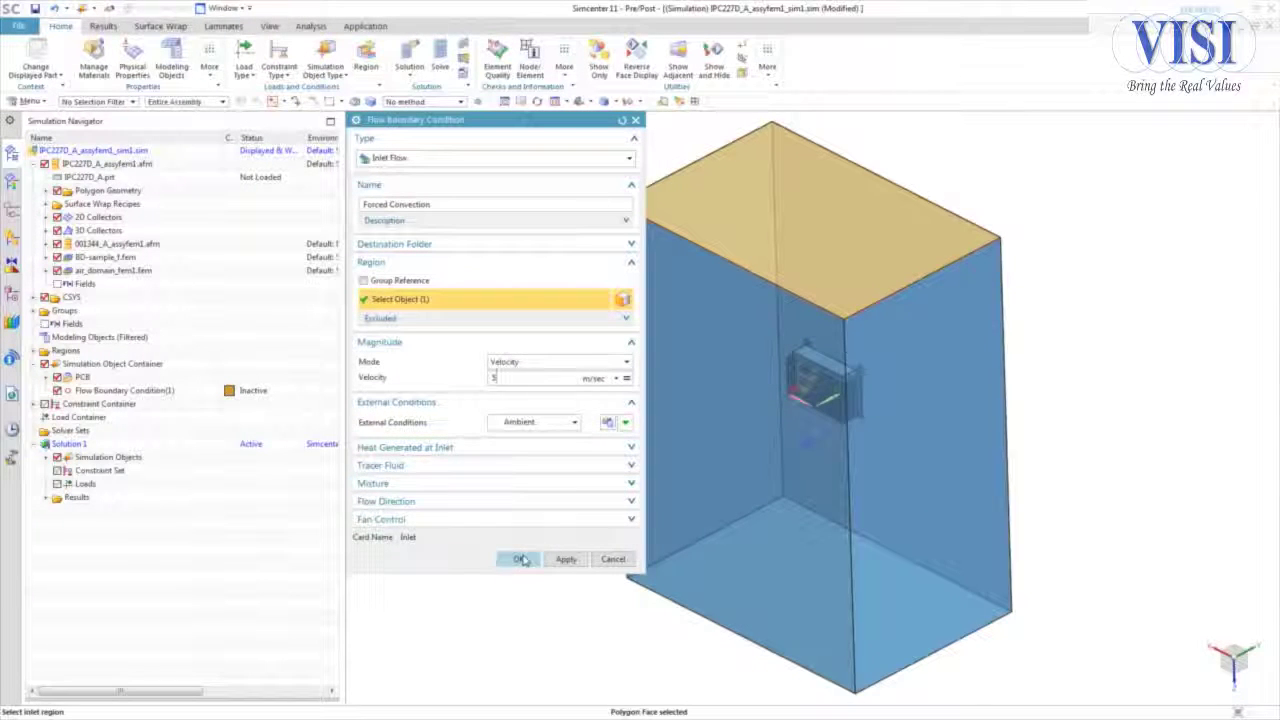
{"action": "left_click", "coordinate": [521, 559]}
- Create a flow boundary condition of type Opening on the air domain's bottom face and name it Opening
{"action": "middle_click_drag", "start_coordinate": [523, 557], "coordinate": [790, 583]}
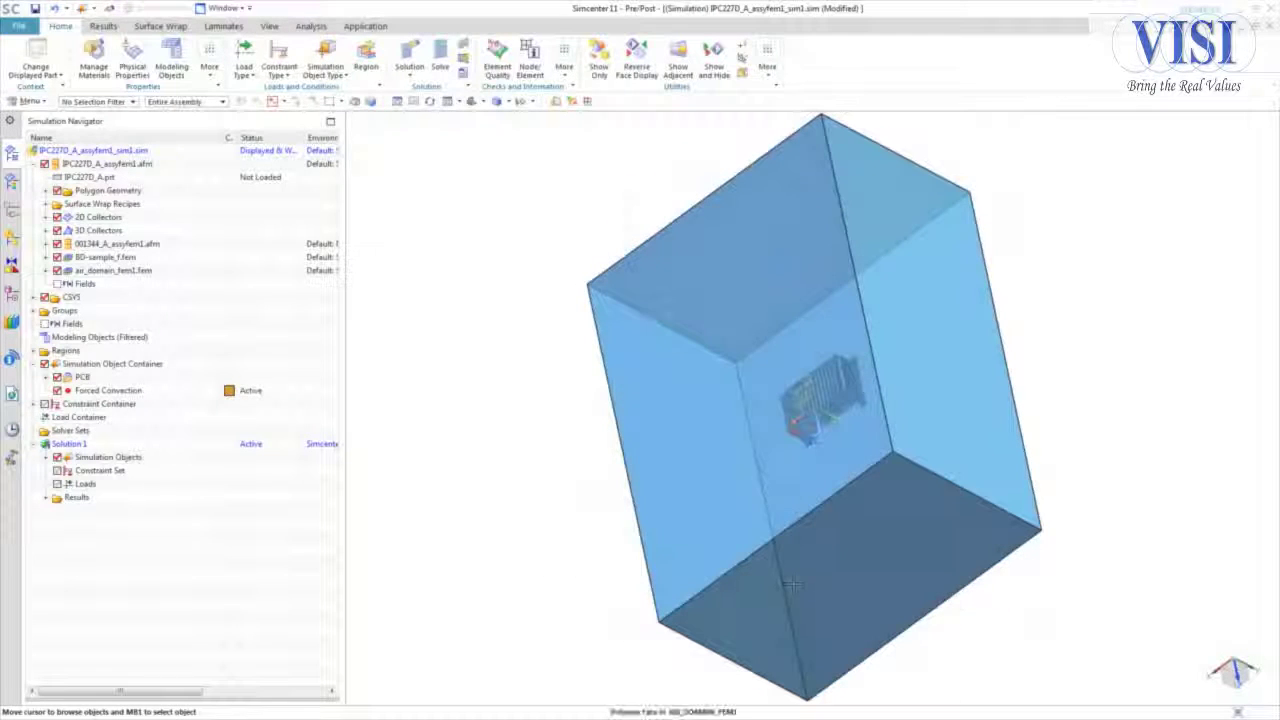
{"action": "right_click", "coordinate": [828, 436]}
{"action": "mouse_move", "coordinate": [890, 514]}
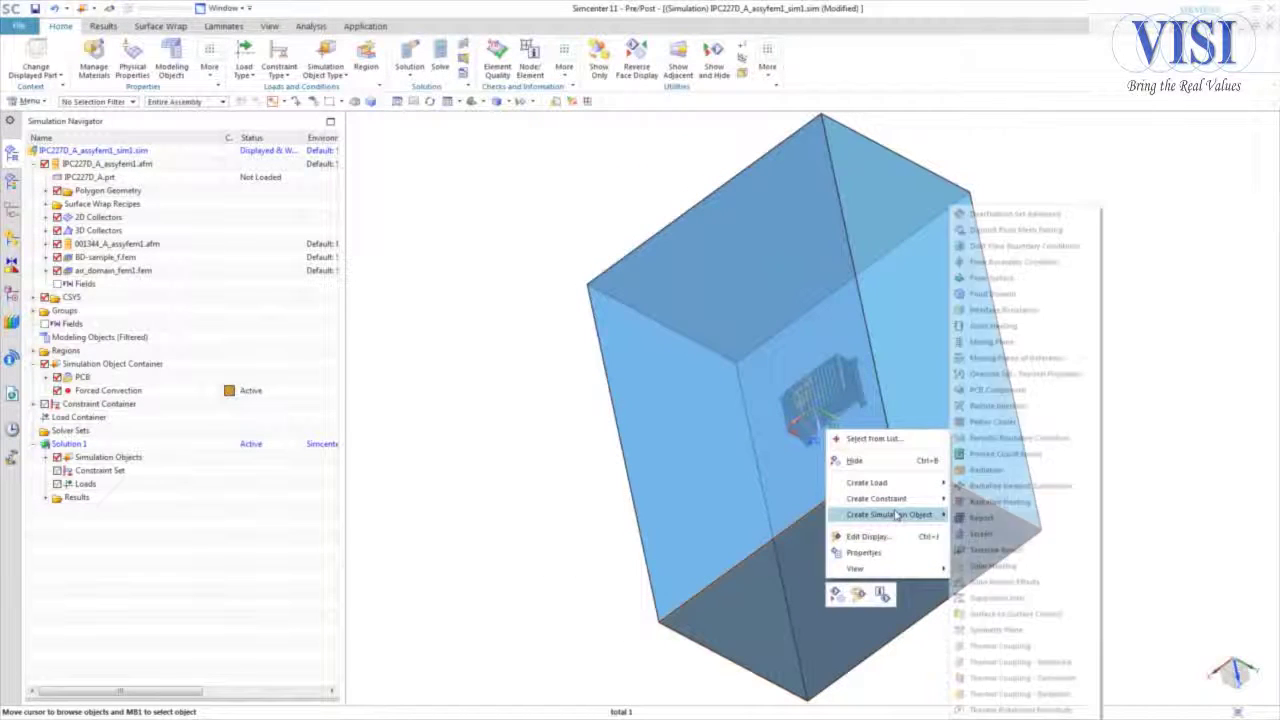
{"action": "left_click", "coordinate": [1054, 262]}
{"action": "left_click", "coordinate": [408, 158]}
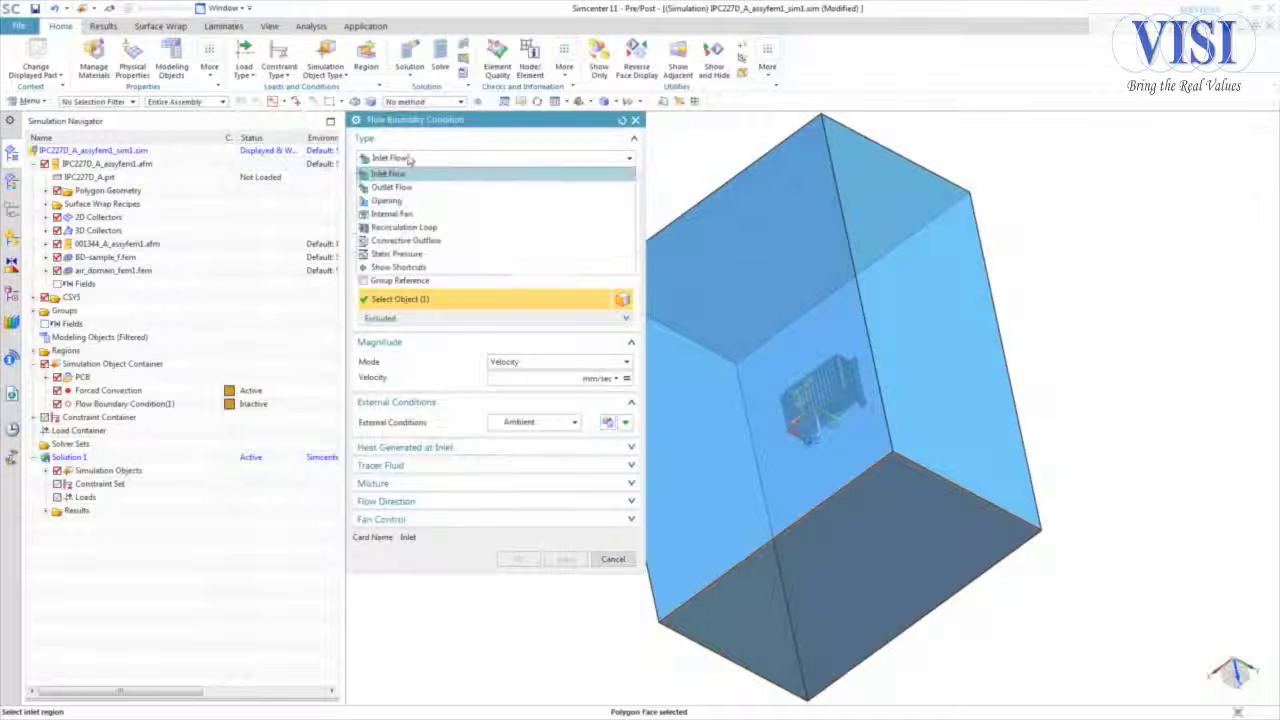
{"action": "left_click", "coordinate": [386, 200]}
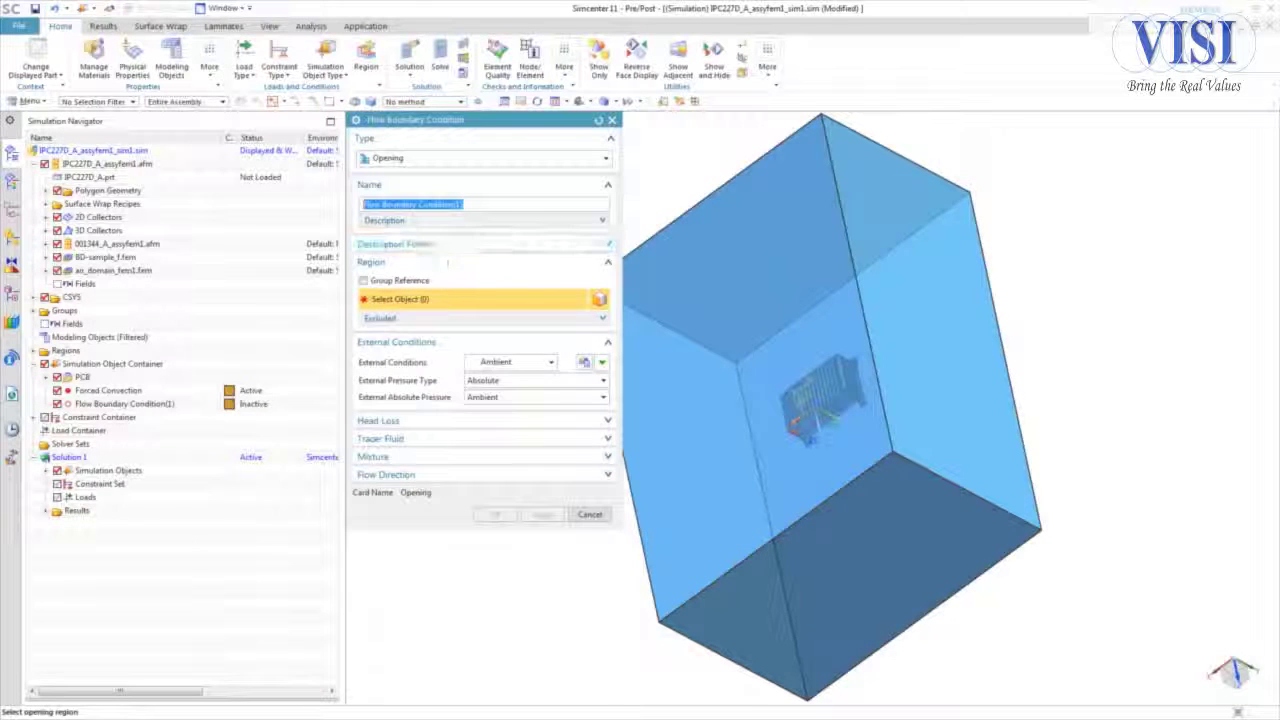
{"action": "left_click", "coordinate": [806, 556]}
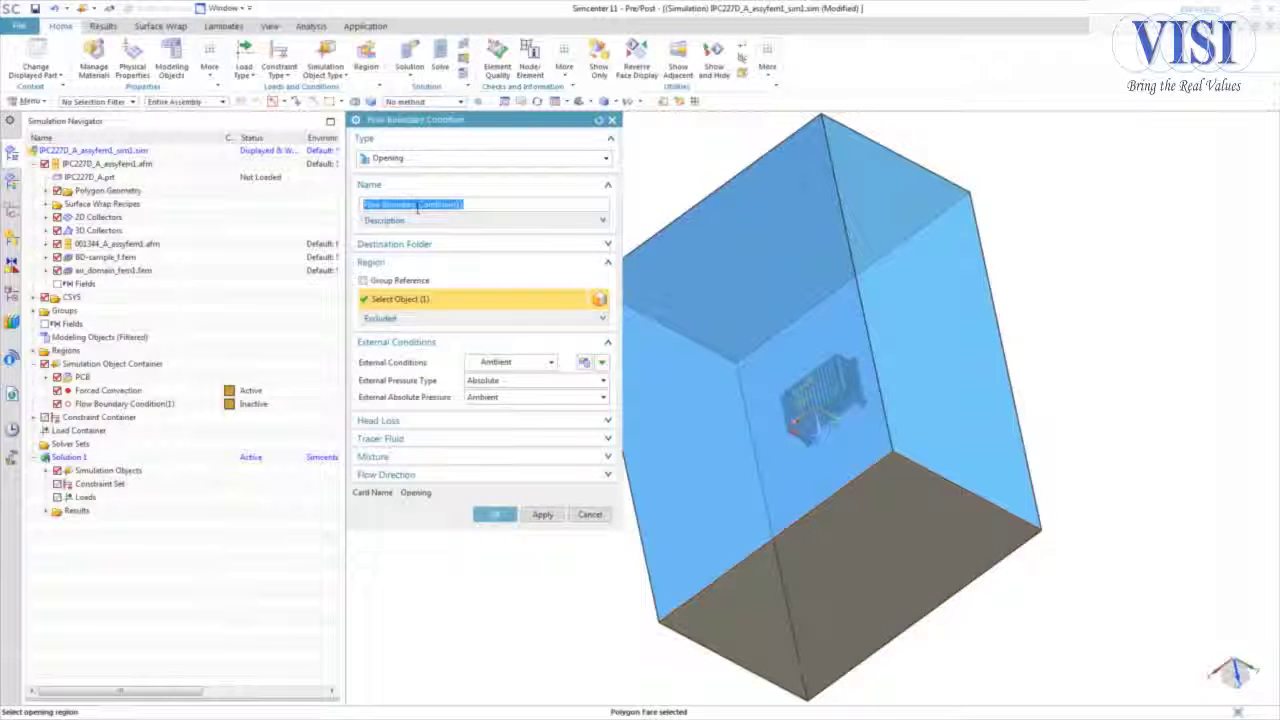
{"action": "type", "text": "Opening"}
{"action": "left_click", "coordinate": [500, 515]}
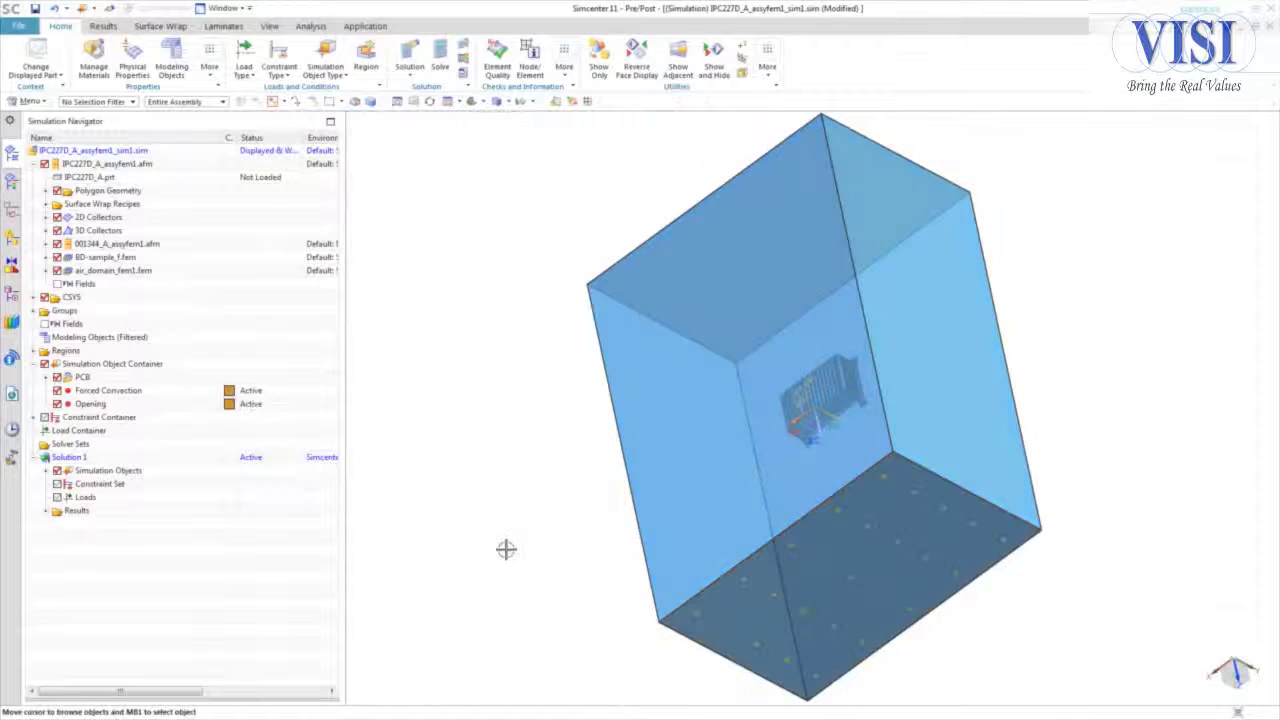
- Start an advanced thermal coupling of type Perfect Contact with the Nanobox External Flow Surfaces group as its primary region
{"action": "key", "text": "Home"}
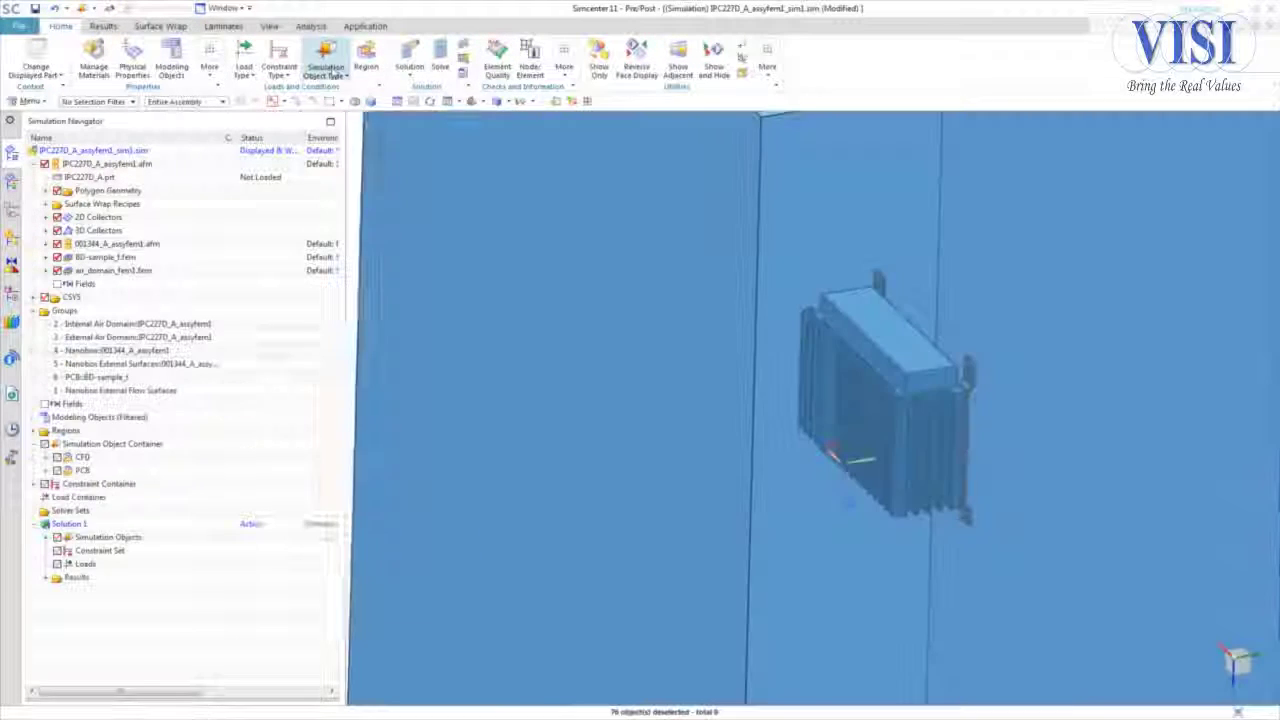
{"action": "left_click", "coordinate": [325, 72]}
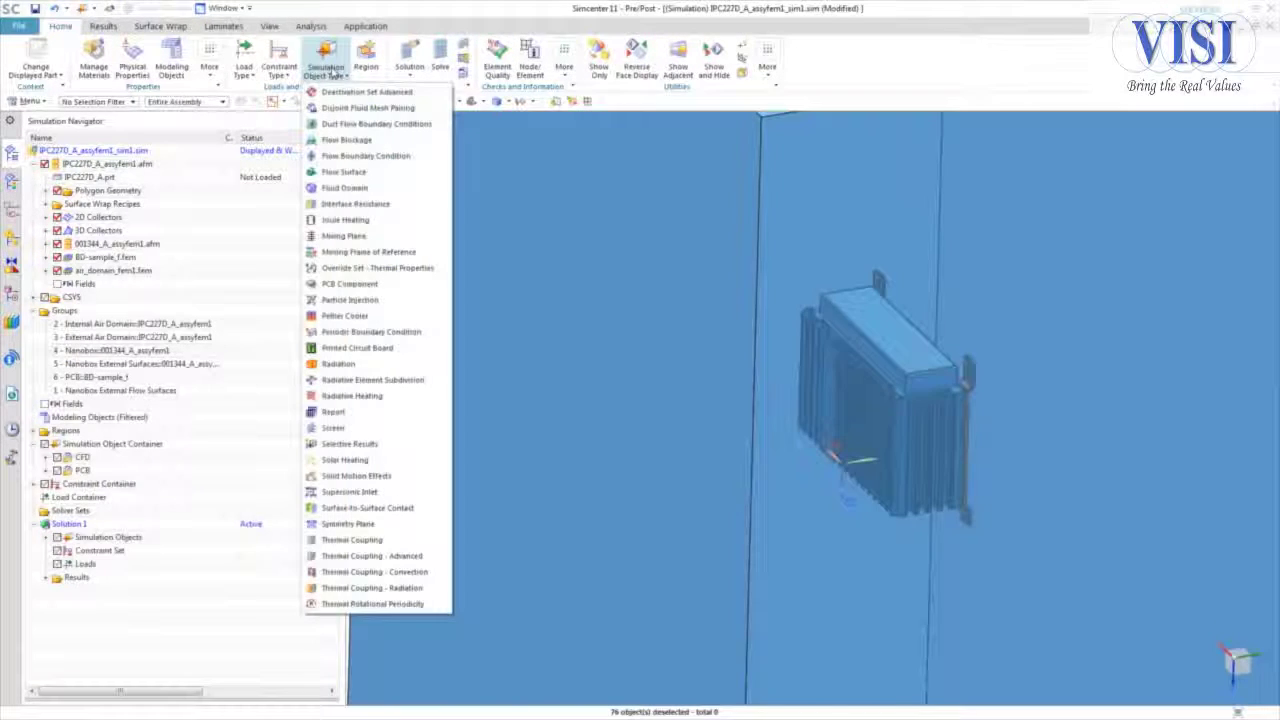
{"action": "left_click", "coordinate": [380, 555]}
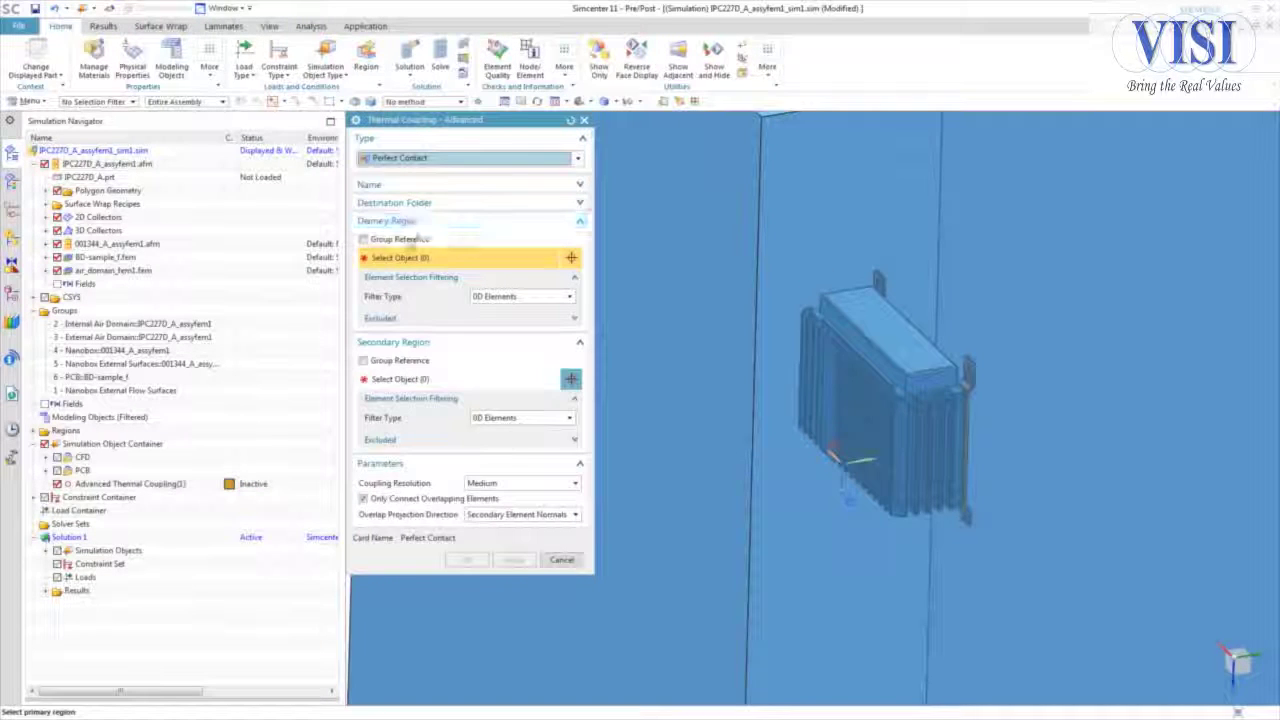
{"action": "left_click", "coordinate": [424, 240]}
{"action": "left_click", "coordinate": [603, 371]}
{"action": "left_click", "coordinate": [603, 371]}
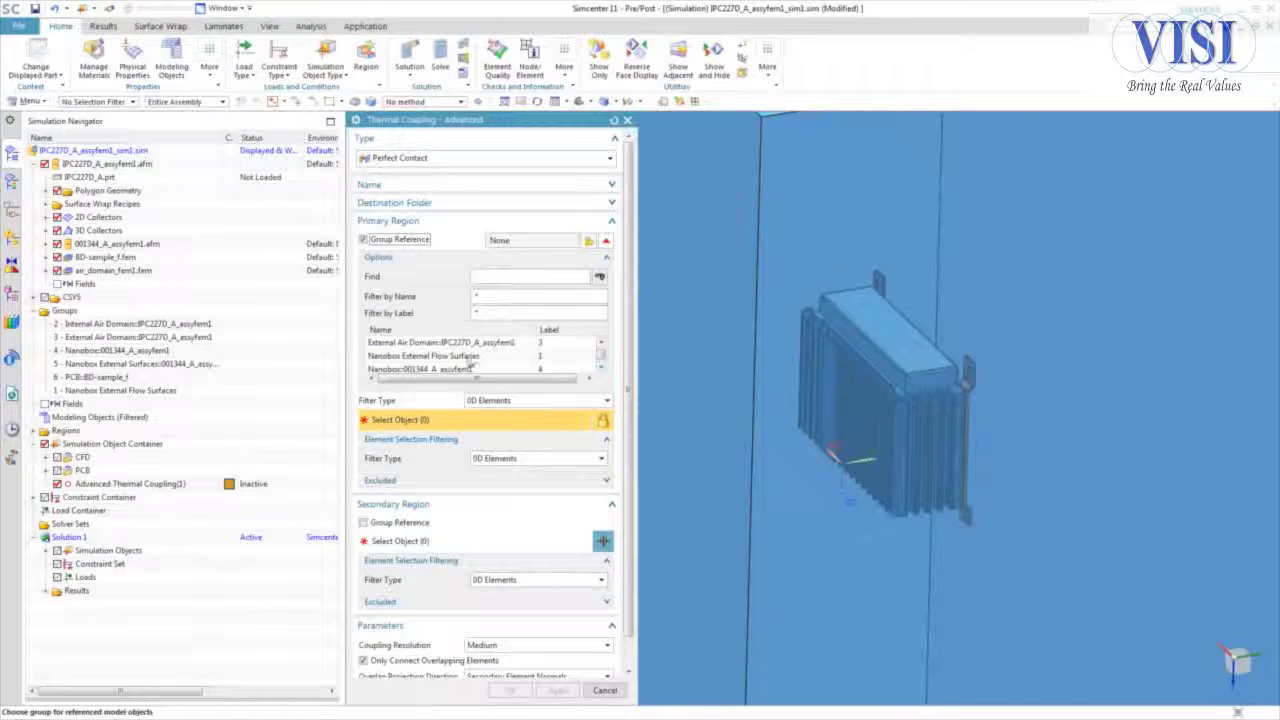
{"action": "left_click", "coordinate": [540, 356]}
- Assign the Nanobox External Surfaces group as the coupling's secondary region and create the perfect contact coupling
{"action": "scroll", "coordinate": [570, 510], "scroll_direction": "down", "scroll_amount": 1}
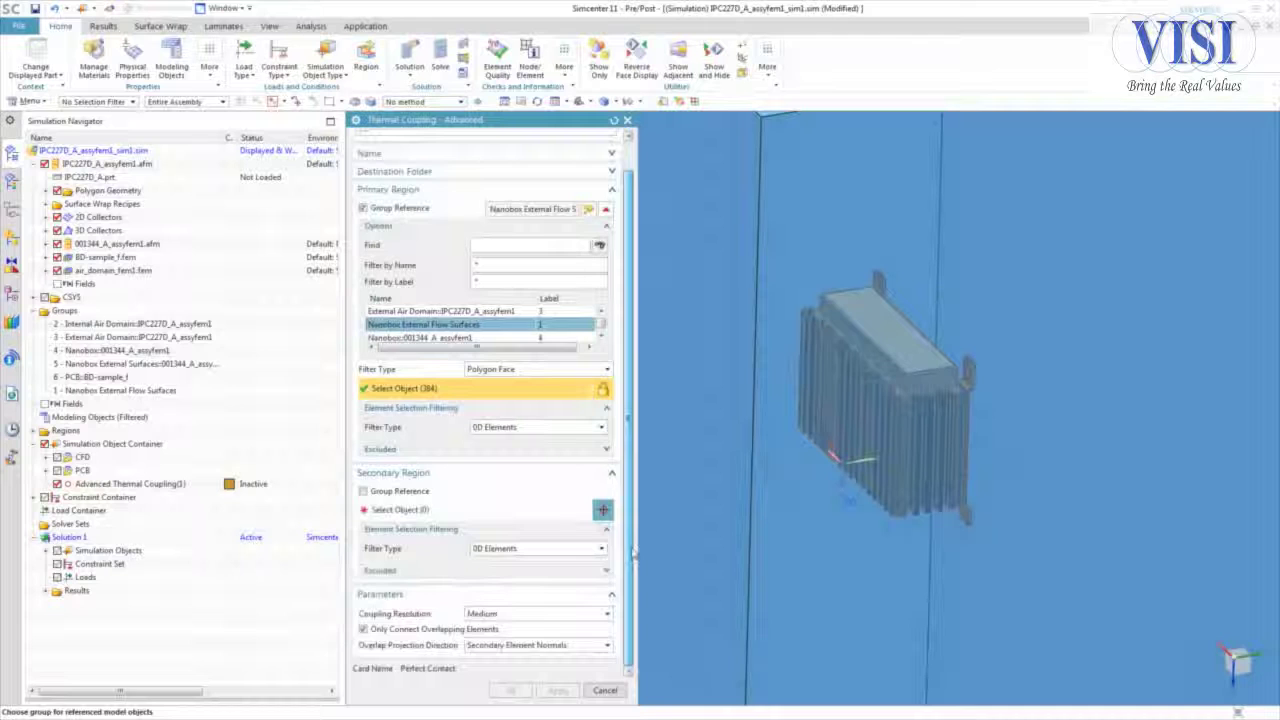
{"action": "left_click", "coordinate": [398, 491]}
{"action": "left_click", "coordinate": [602, 620]}
{"action": "left_click", "coordinate": [602, 620]}
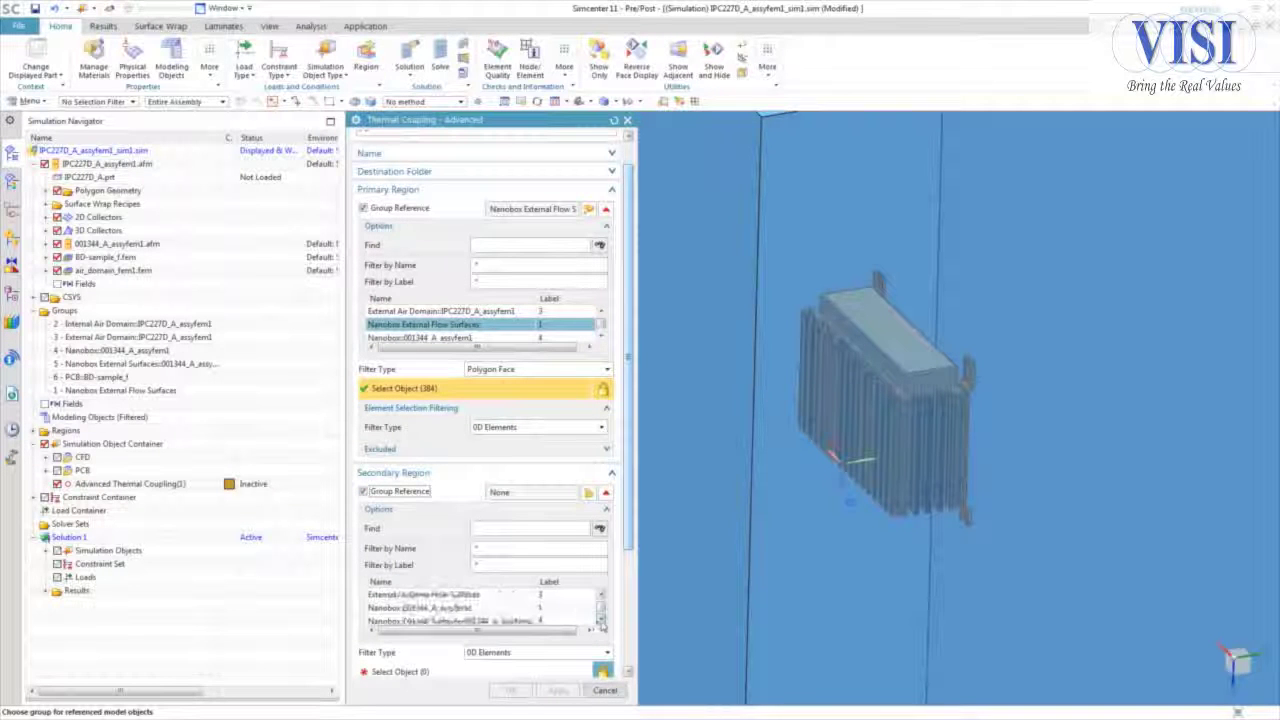
{"action": "left_click", "coordinate": [602, 620]}
{"action": "left_click", "coordinate": [512, 608]}
{"action": "scroll", "coordinate": [512, 560], "scroll_direction": "down", "scroll_amount": 5}
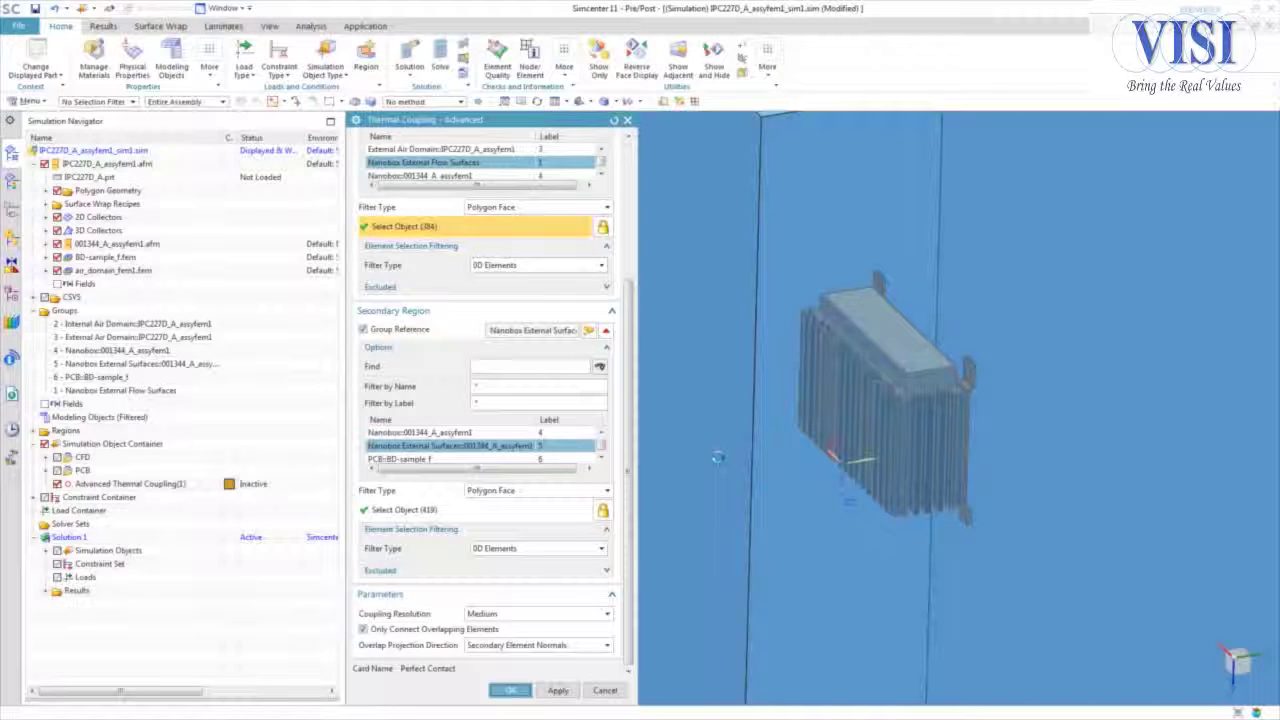
{"action": "left_click", "coordinate": [510, 690]}
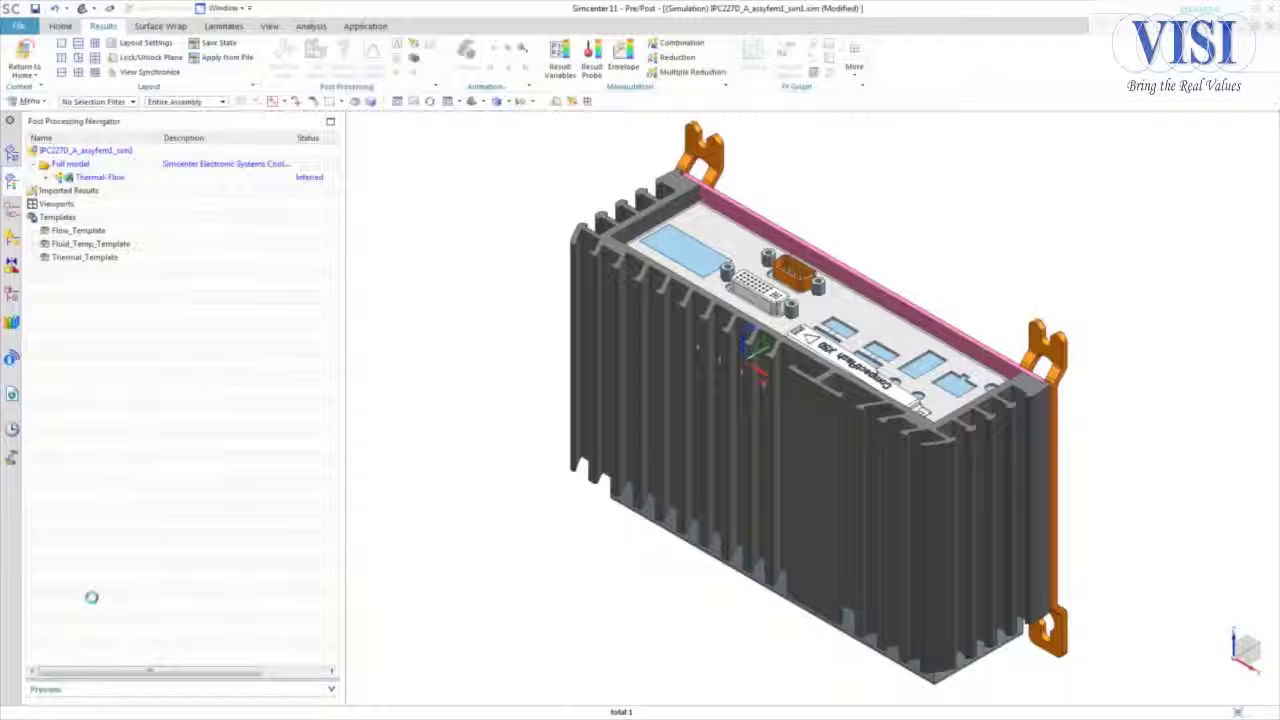
- Plot the velocity magnitude from the Thermal-Flow results and animate its External Flow streamlines
{"action": "left_click", "coordinate": [46, 178]}
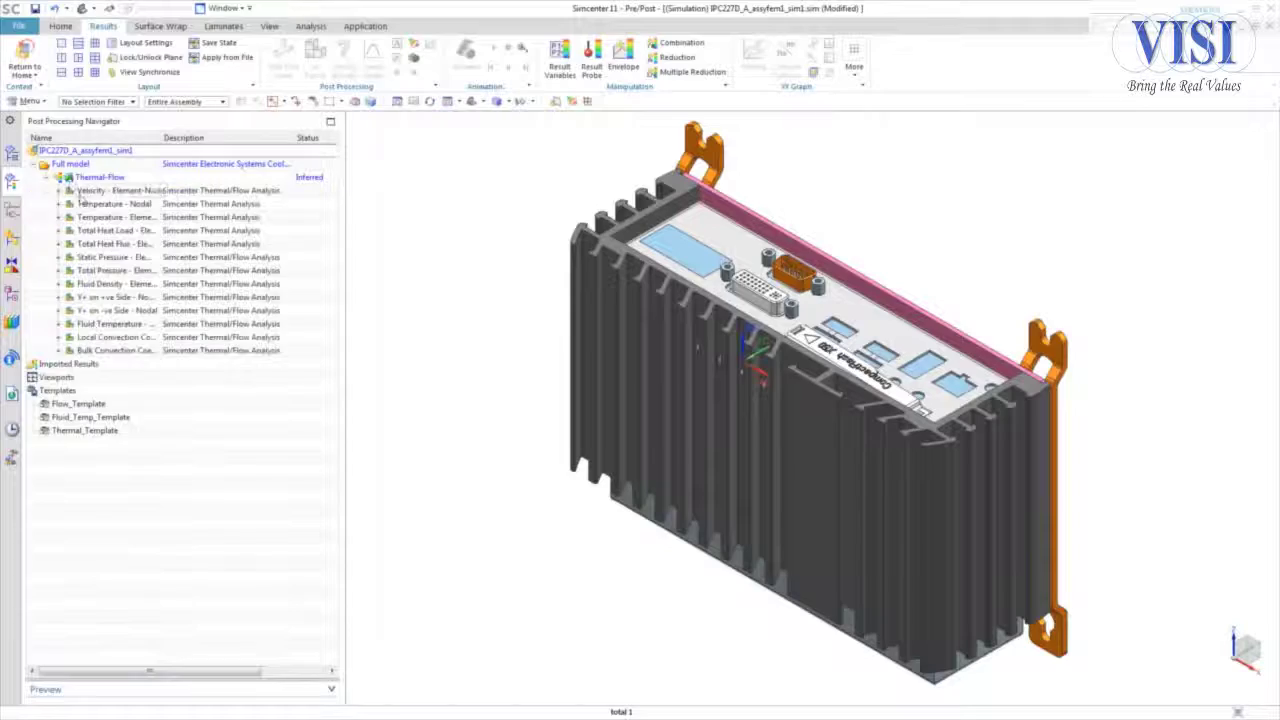
{"action": "left_click", "coordinate": [58, 190]}
{"action": "left_click", "coordinate": [104, 245]}
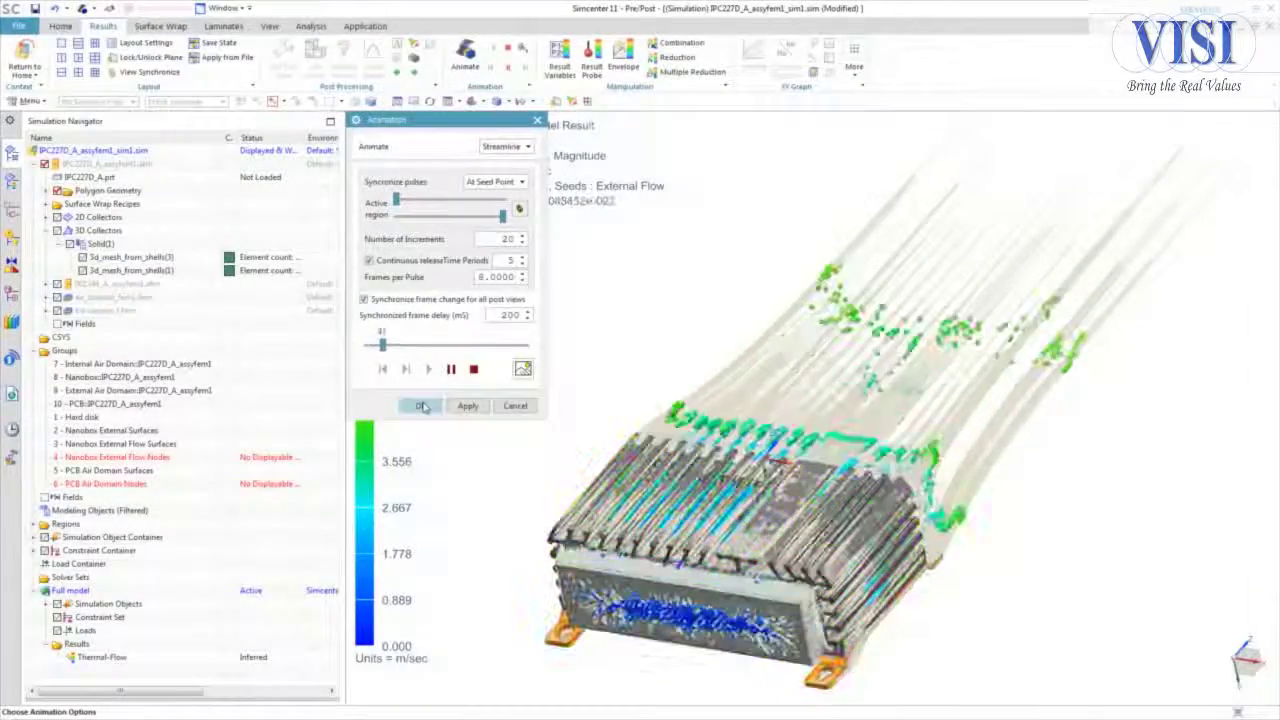
{"action": "left_click", "coordinate": [422, 405]}
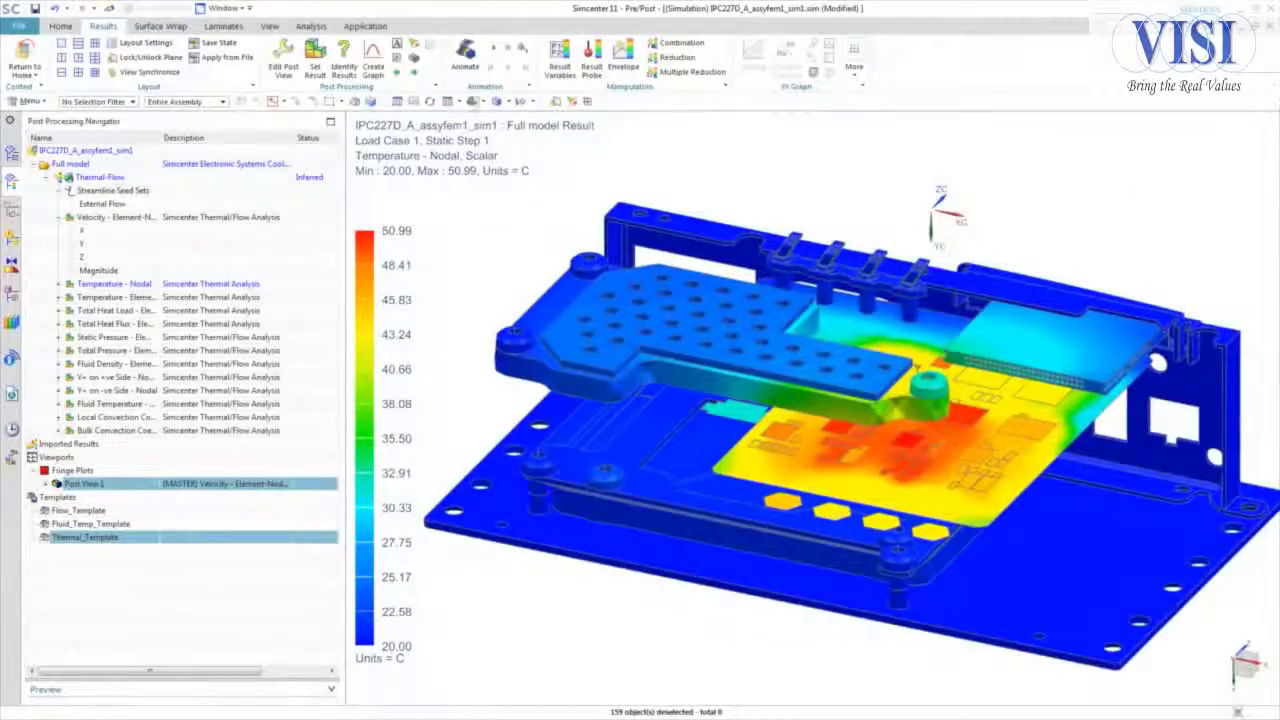
- Play and stop the nodal temperature animation, and examine the fluid temperature streamlines around the PCB
{"action": "left_click", "coordinate": [492, 49]}
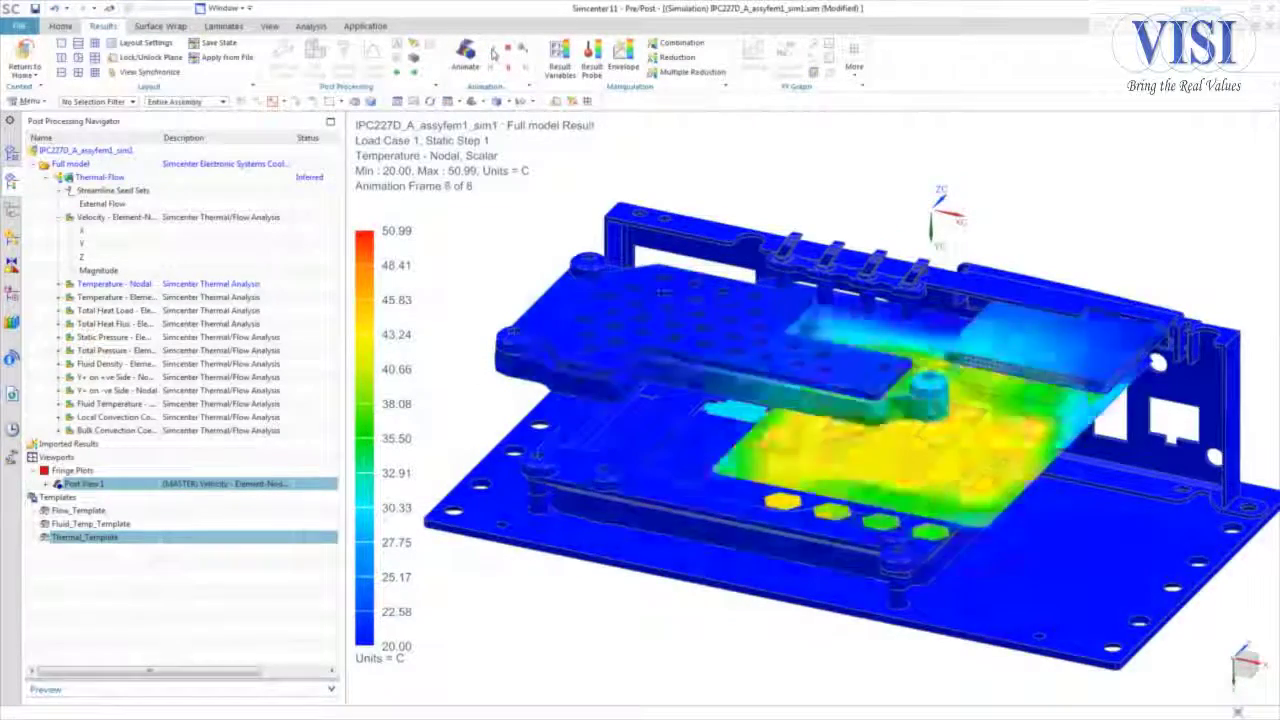
{"action": "left_click", "coordinate": [507, 49]}
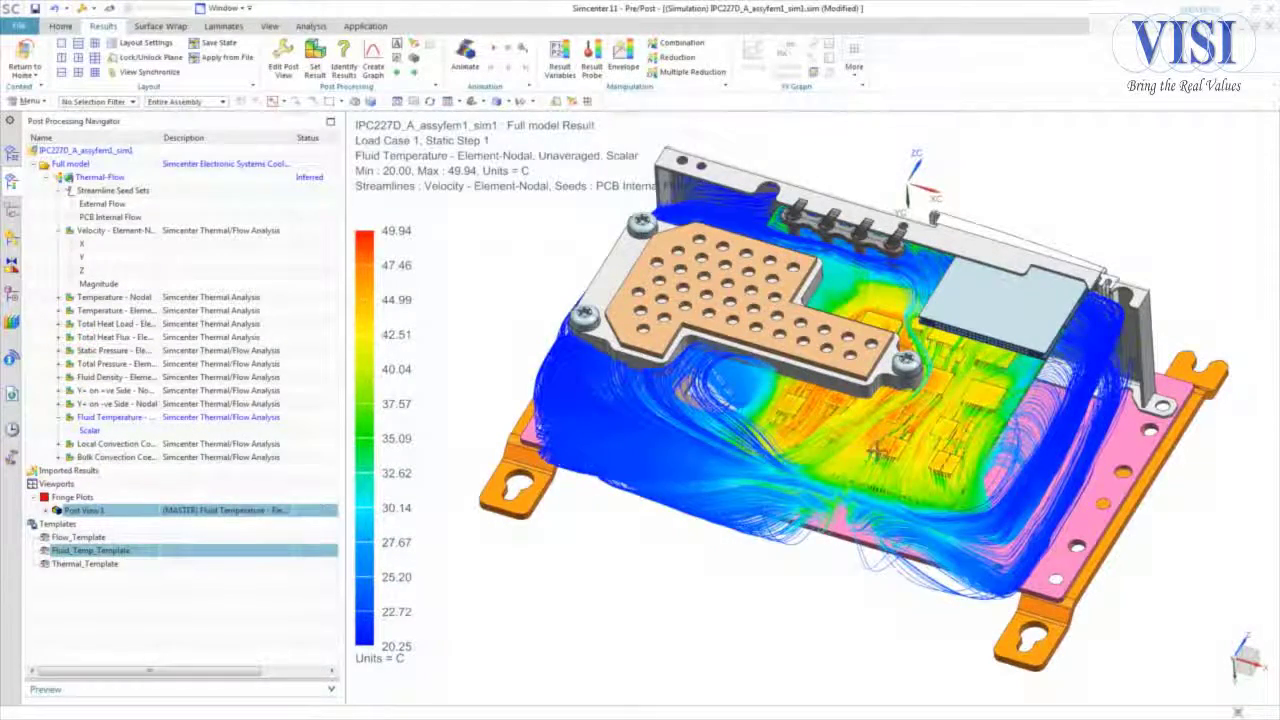
{"action": "middle_click_drag", "start_coordinate": [878, 452], "coordinate": [881, 453]}
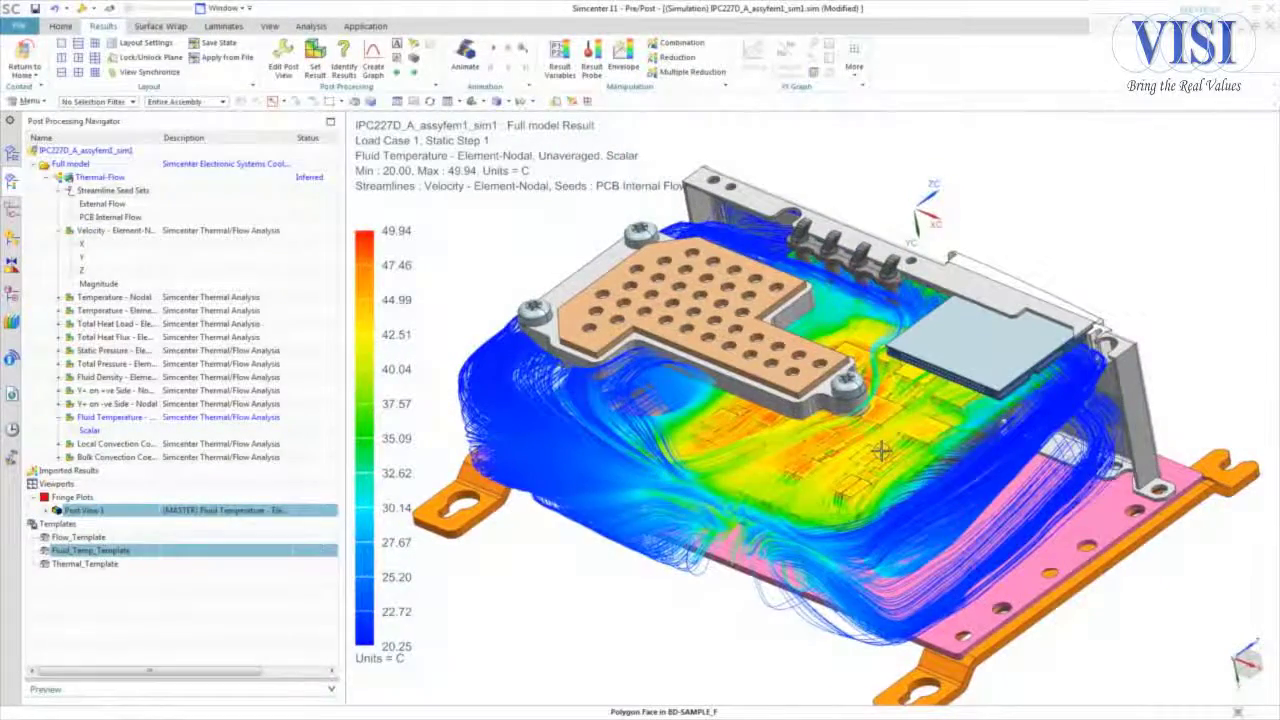
- Play the animation of the fluid temperature streamlines around the PCB
{"action": "left_click", "coordinate": [492, 49]}
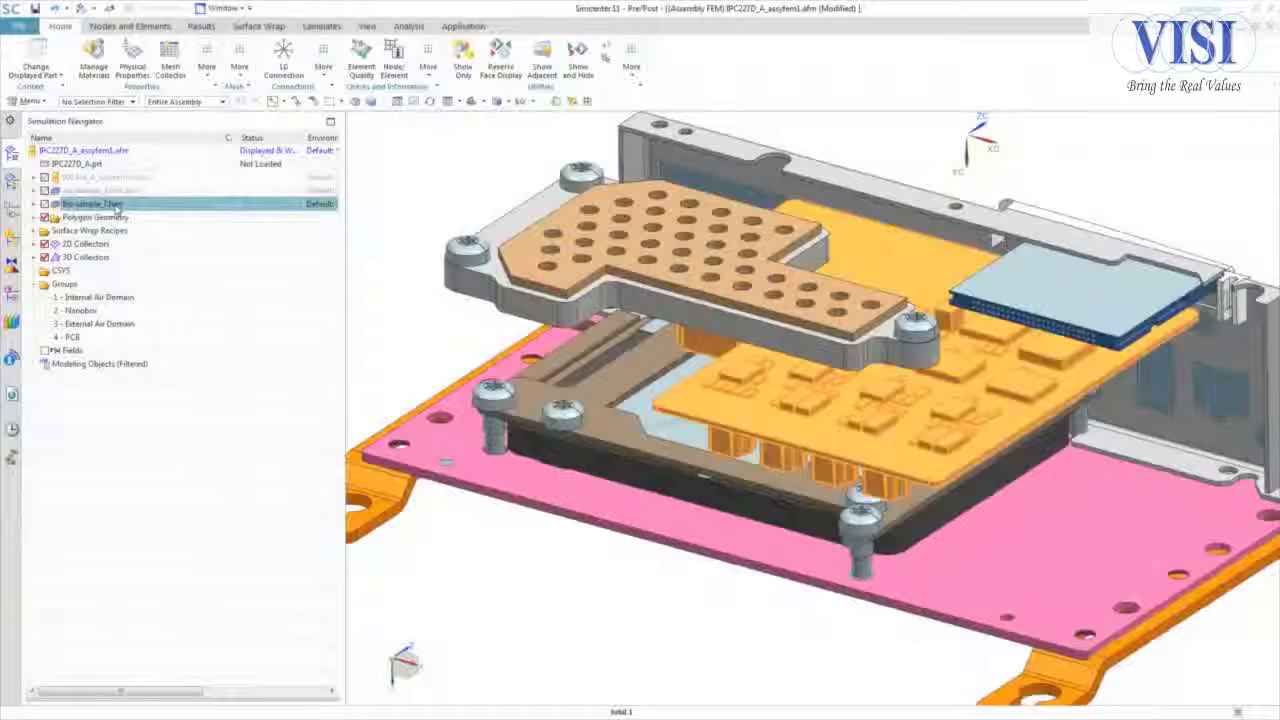
- Replace the bd-sample_f.fem component in the assembly FEM with board_replacement_f.fem, accepting the loss of its unsaved changes
{"action": "right_click", "coordinate": [117, 207]}
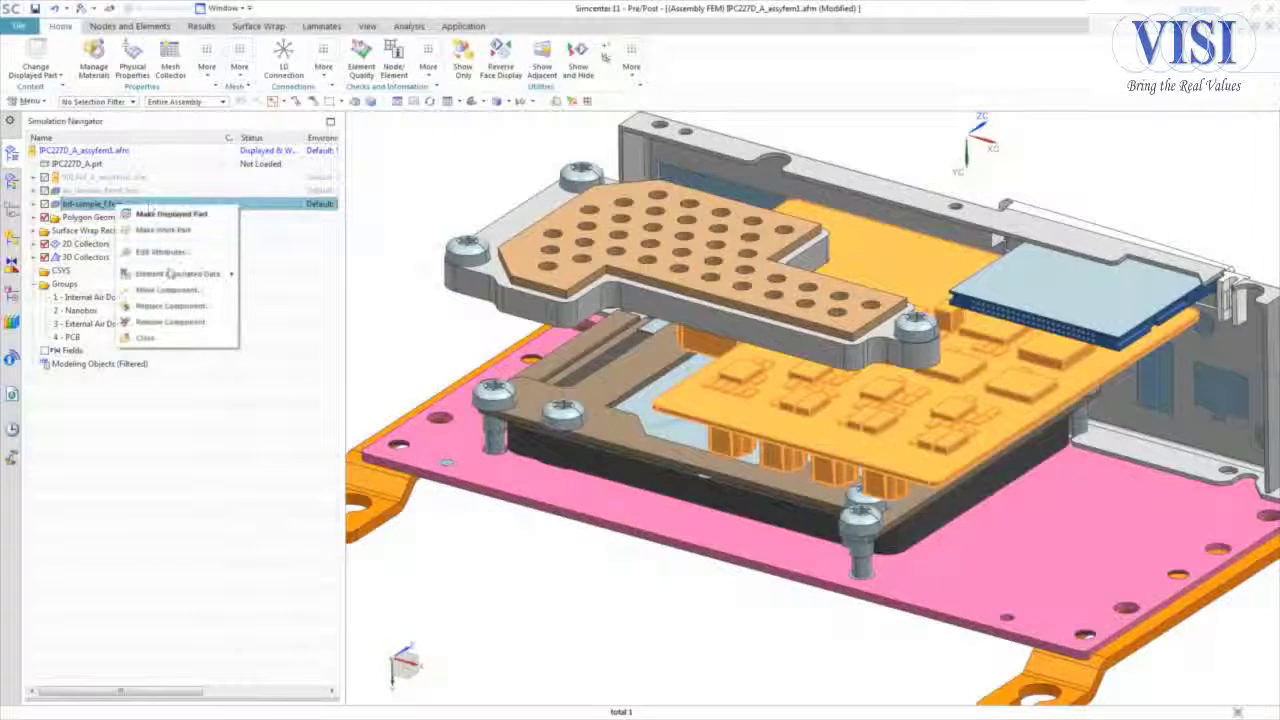
{"action": "left_click", "coordinate": [193, 307]}
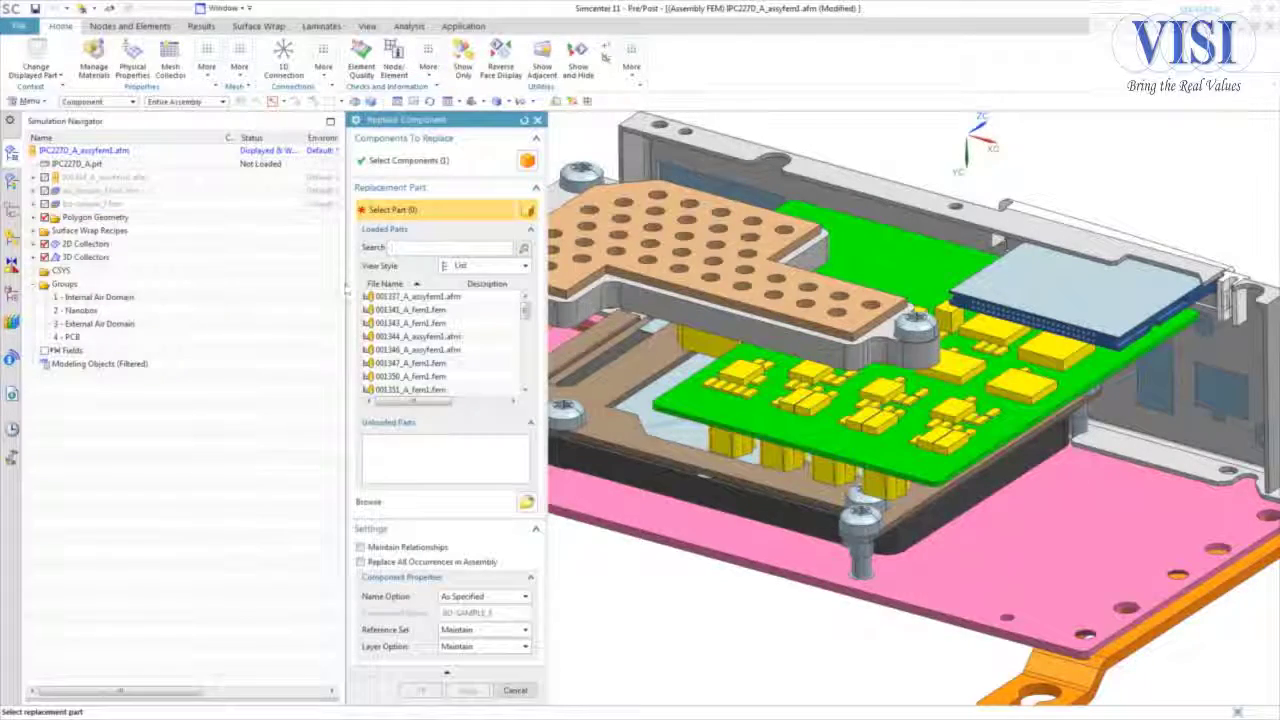
{"action": "left_click", "coordinate": [526, 501]}
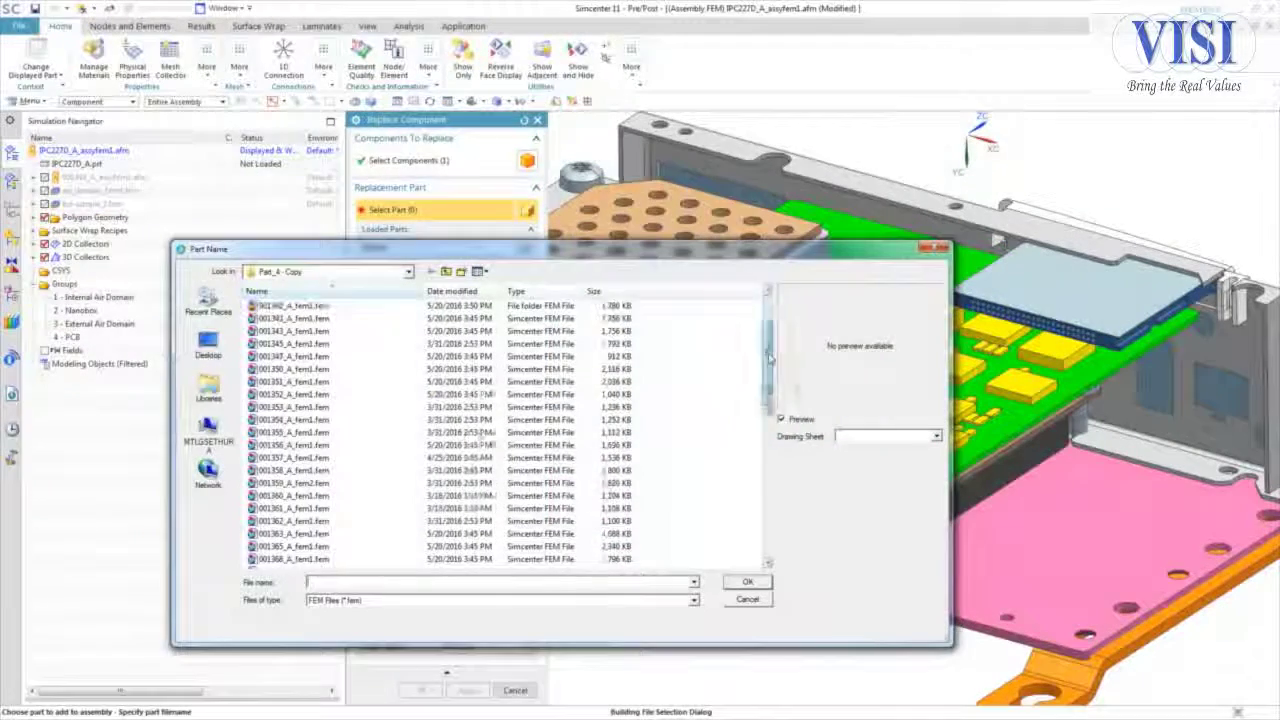
{"action": "left_click_drag", "start_coordinate": [768, 360], "coordinate": [768, 515]}
{"action": "double_click", "coordinate": [270, 471]}
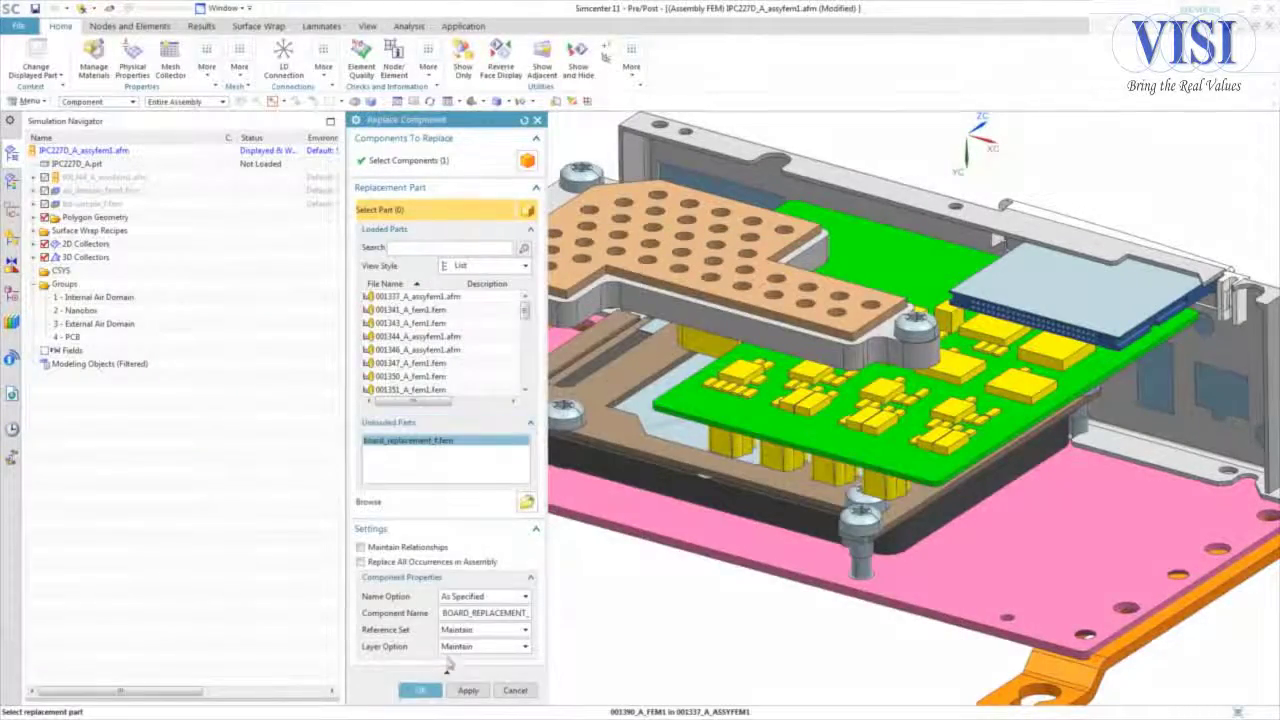
{"action": "left_click", "coordinate": [420, 690]}
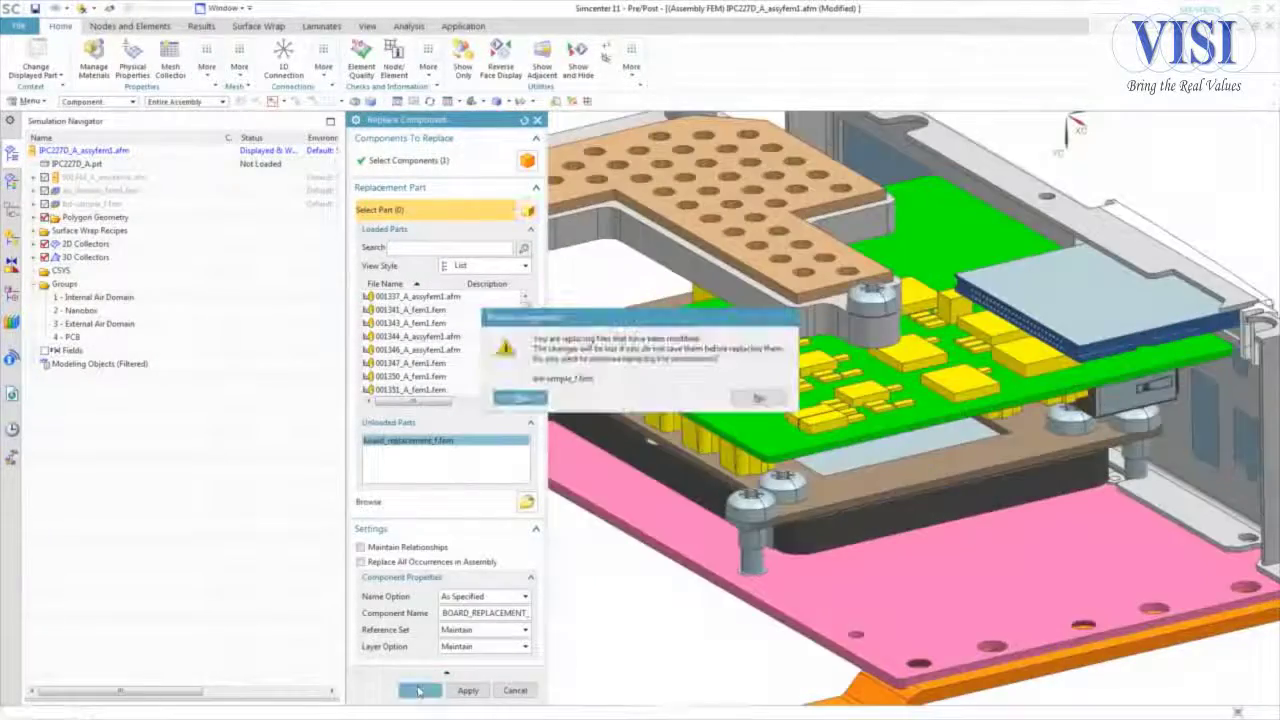
{"action": "left_click", "coordinate": [520, 397]}
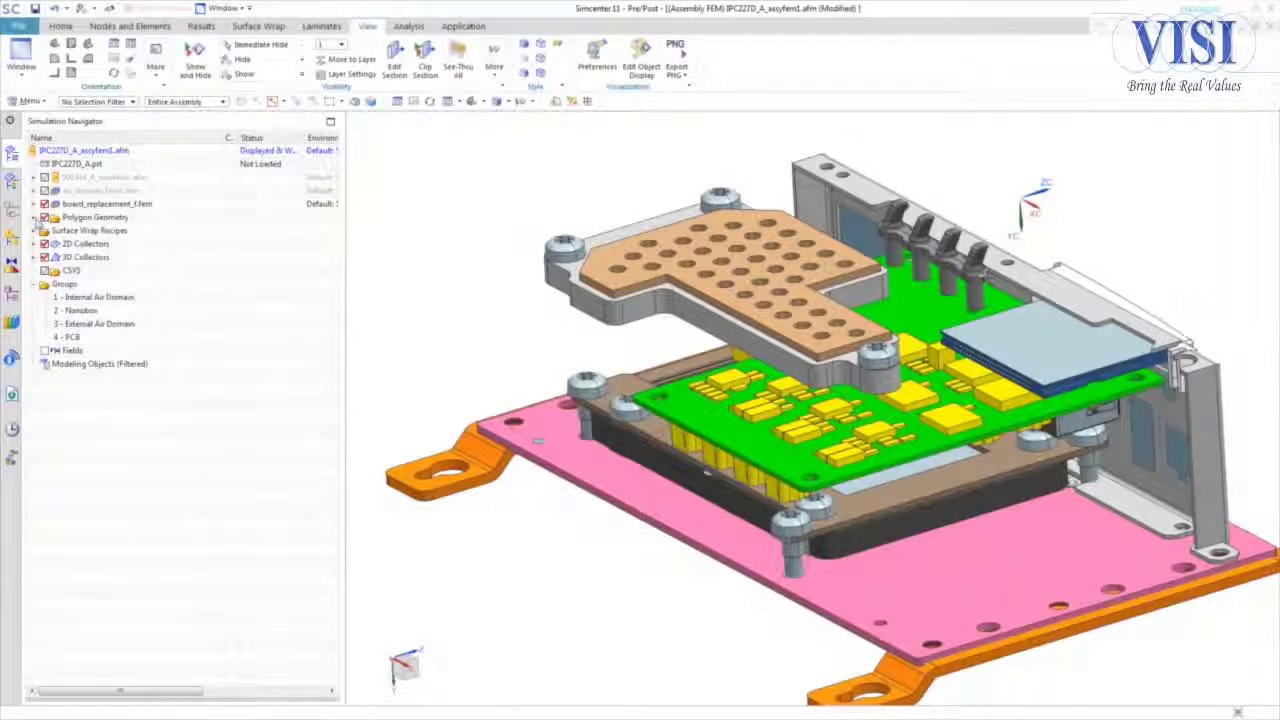
- Show the Surface Wrap Body_5 polygon body and examine how it encloses the replacement board from above and below
{"action": "left_click", "coordinate": [34, 217]}
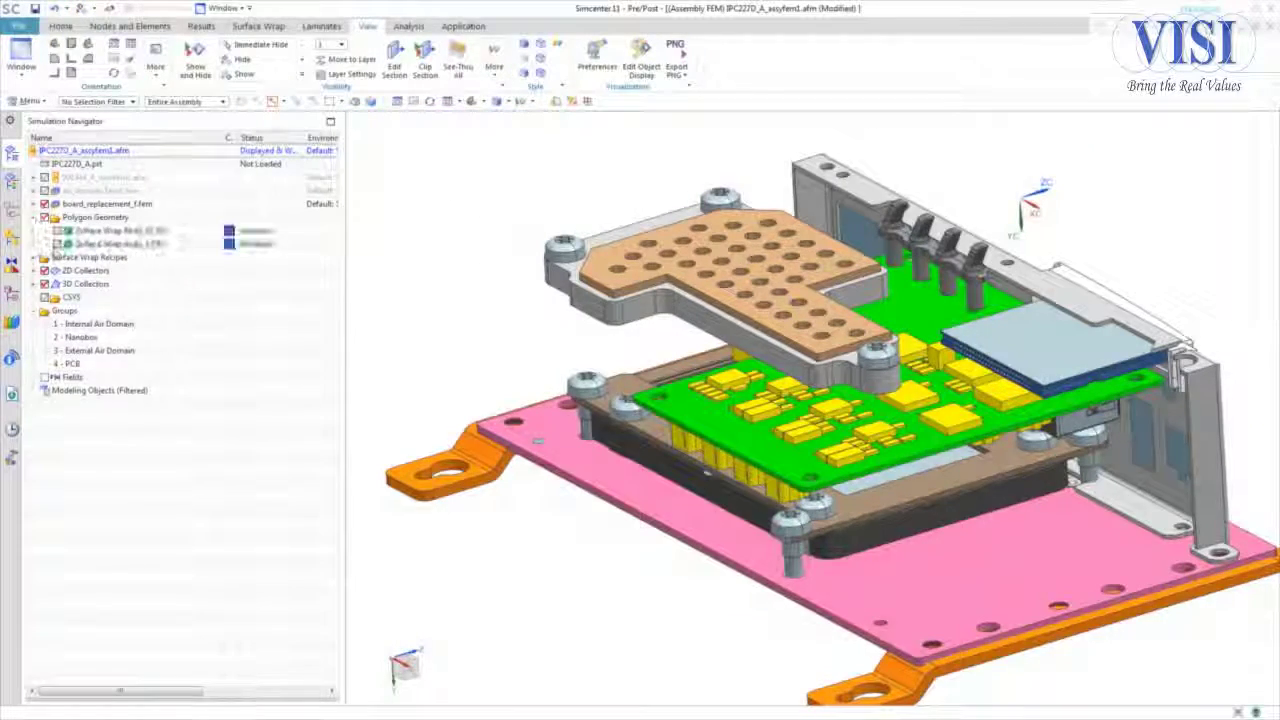
{"action": "left_click", "coordinate": [57, 244]}
{"action": "scroll", "coordinate": [645, 607], "scroll_direction": "up", "scroll_amount": 3}
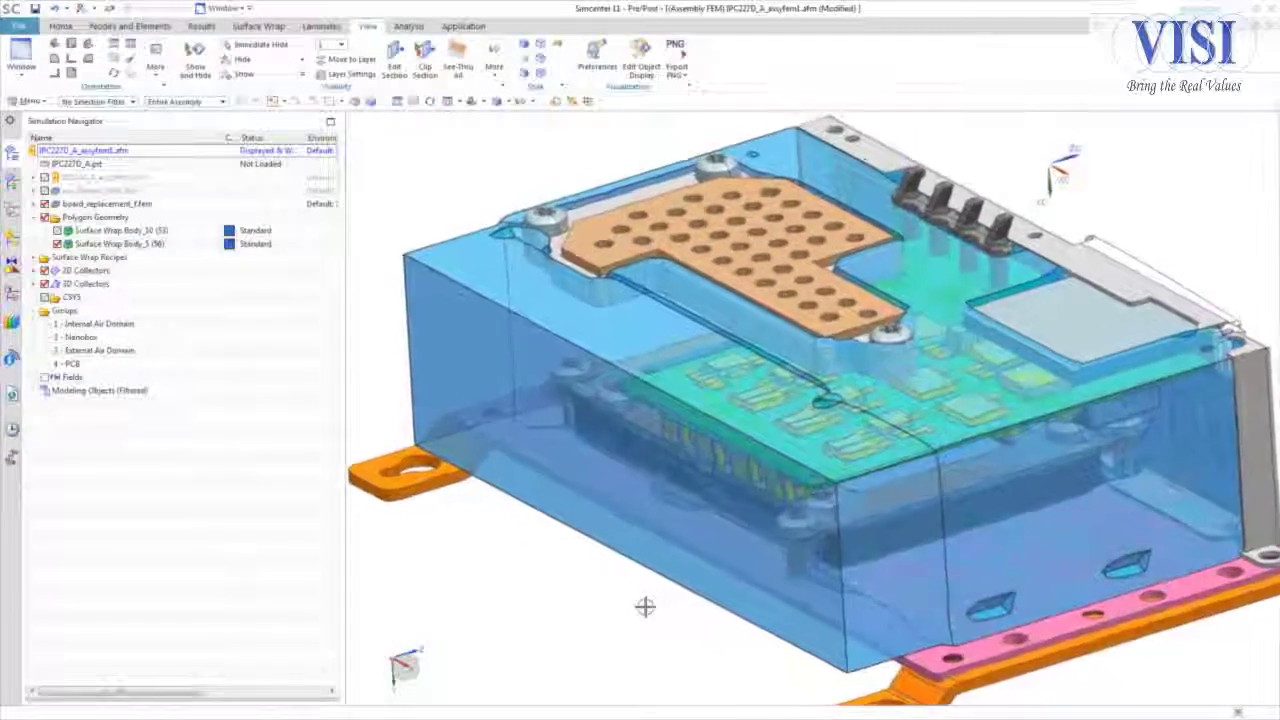
{"action": "middle_click_drag", "start_coordinate": [645, 607], "coordinate": [575, 600]}
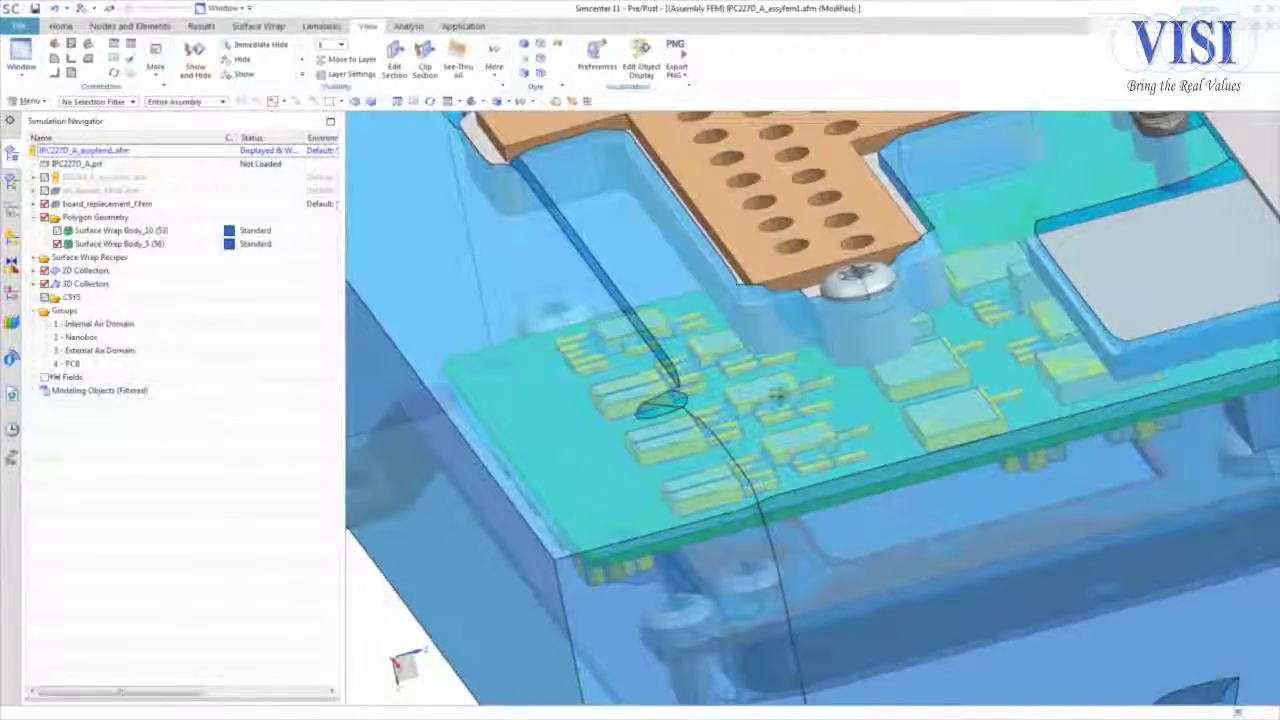
{"action": "scroll", "coordinate": [780, 412], "scroll_direction": "down", "scroll_amount": 5}
{"action": "middle_click_drag", "start_coordinate": [780, 412], "coordinate": [800, 250]}
{"action": "middle_click_drag", "start_coordinate": [720, 460], "coordinate": [690, 430]}
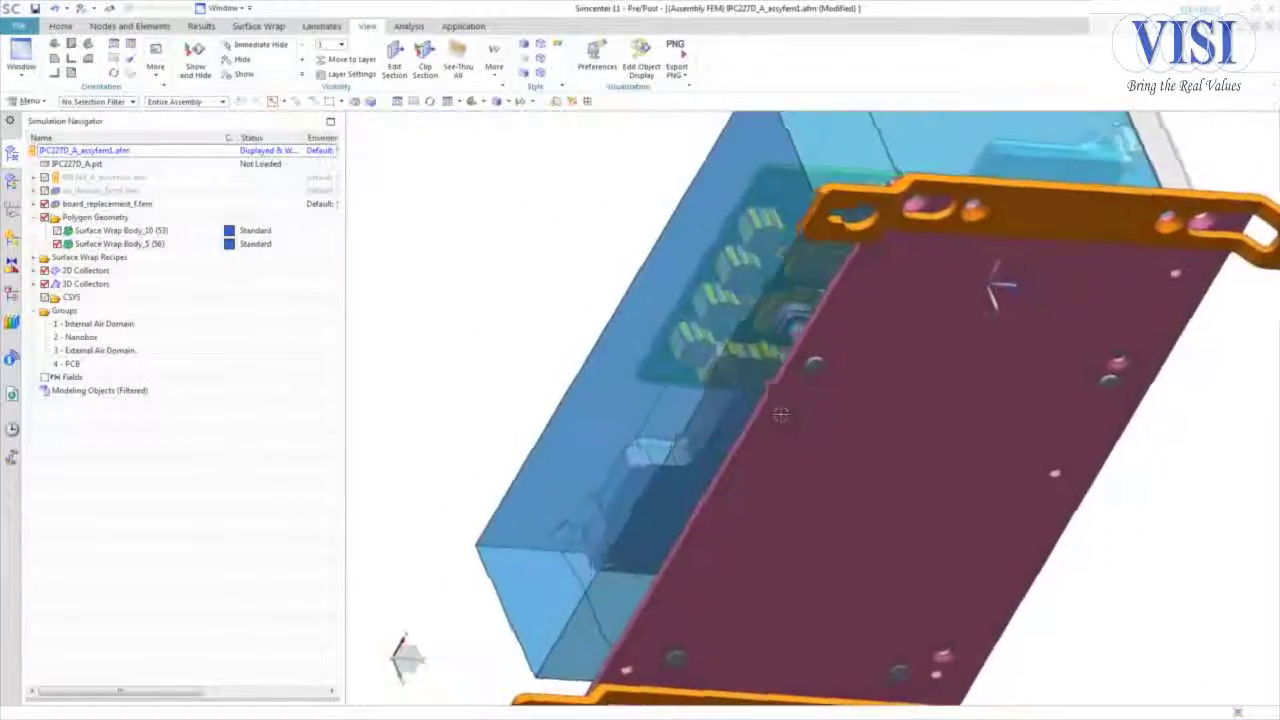
{"action": "scroll", "coordinate": [690, 425], "scroll_direction": "up", "scroll_amount": 6}
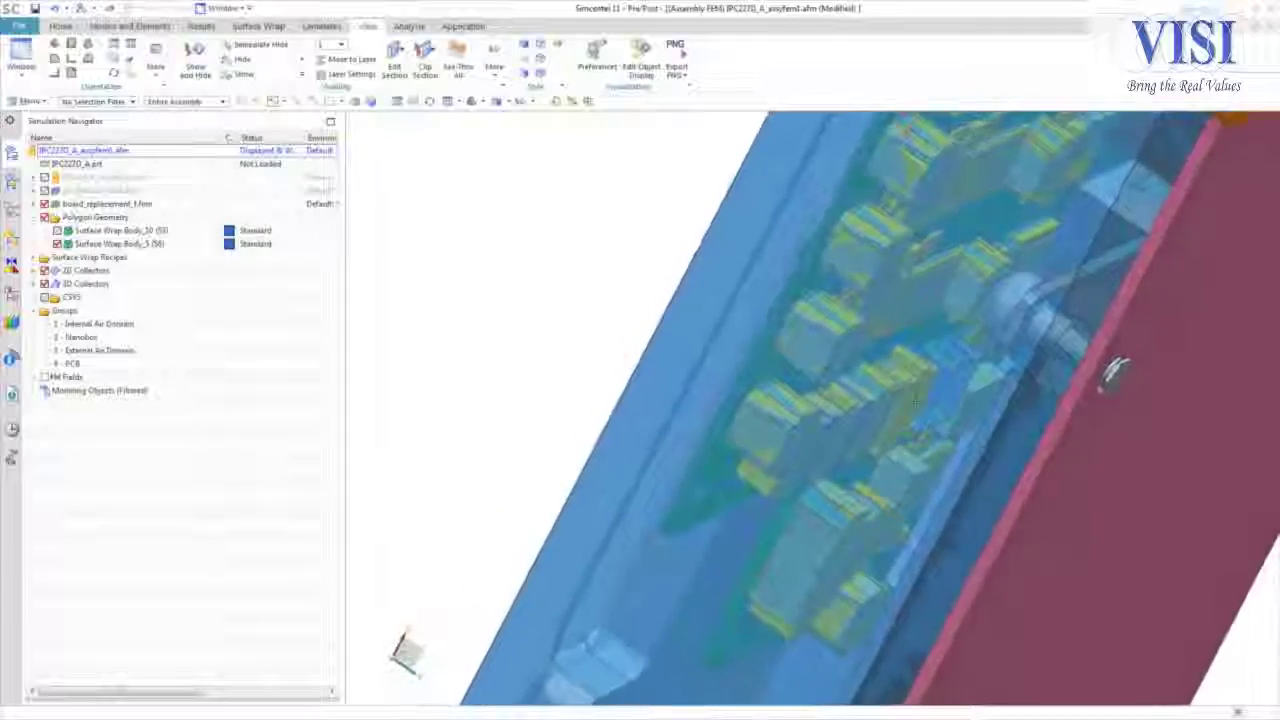
{"action": "mouse_move", "coordinate": [912, 368]}
{"action": "middle_mouse_down"}
{"action": "mouse_move", "coordinate": [937, 377]}
{"action": "mouse_move", "coordinate": [922, 374]}
{"action": "middle_mouse_up"}
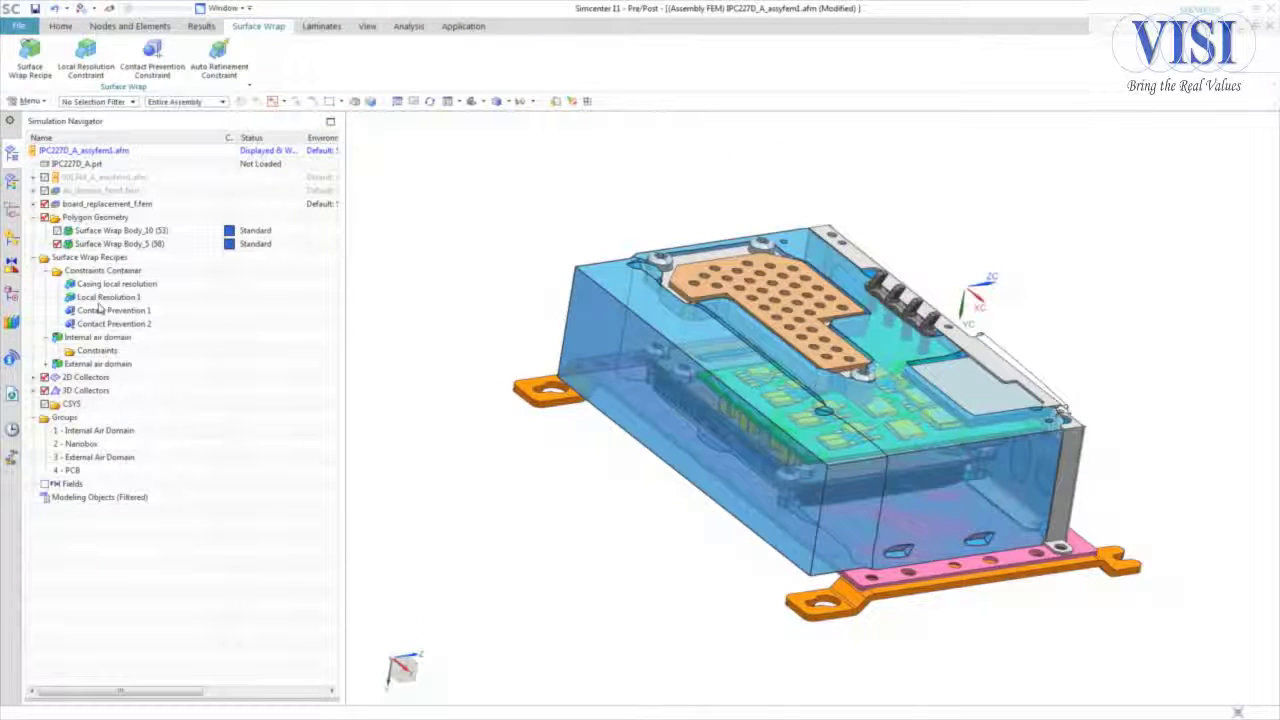
- Add the Local Resolution 1, Contact Prevention 1 and Contact Prevention 2 constraints to the Internal air domain wrap recipe and update it
{"action": "left_click", "coordinate": [108, 297]}
{"action": "left_click", "coordinate": [112, 310], "text": "ctrl"}
{"action": "left_click", "coordinate": [110, 323], "text": "ctrl"}
{"action": "left_click_drag", "start_coordinate": [110, 323], "coordinate": [97, 350]}
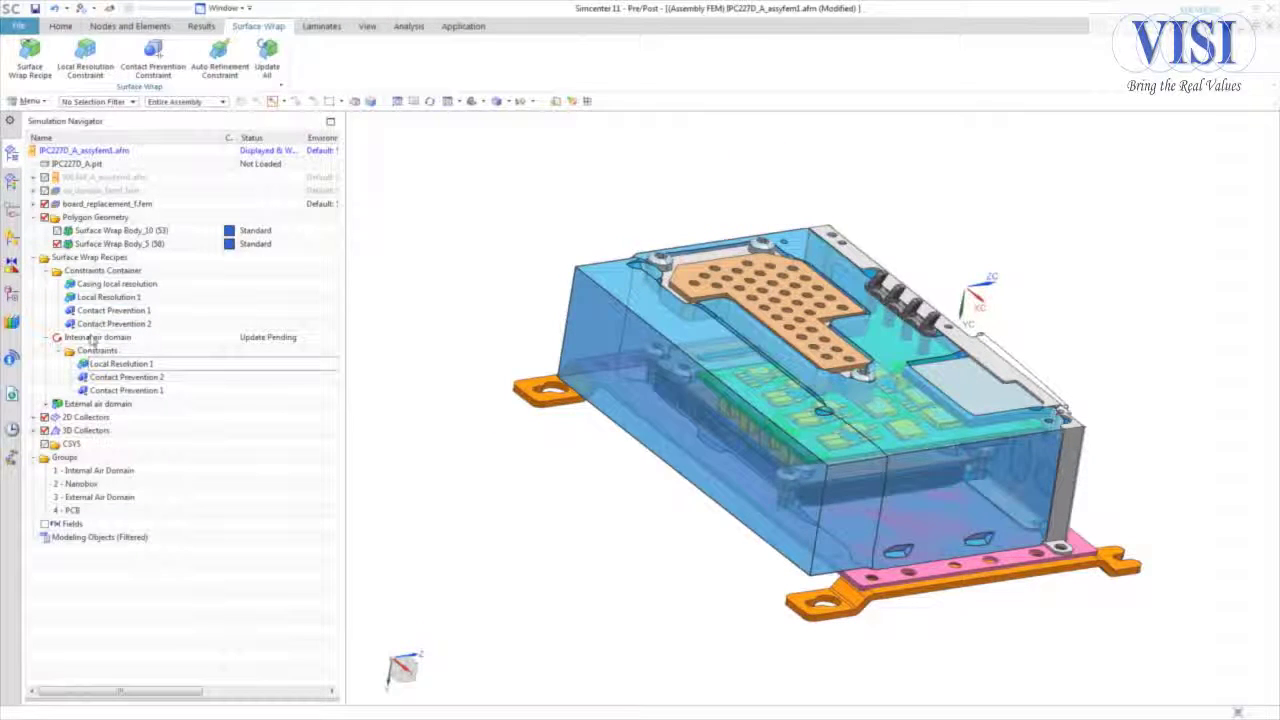
{"action": "right_click", "coordinate": [93, 340]}
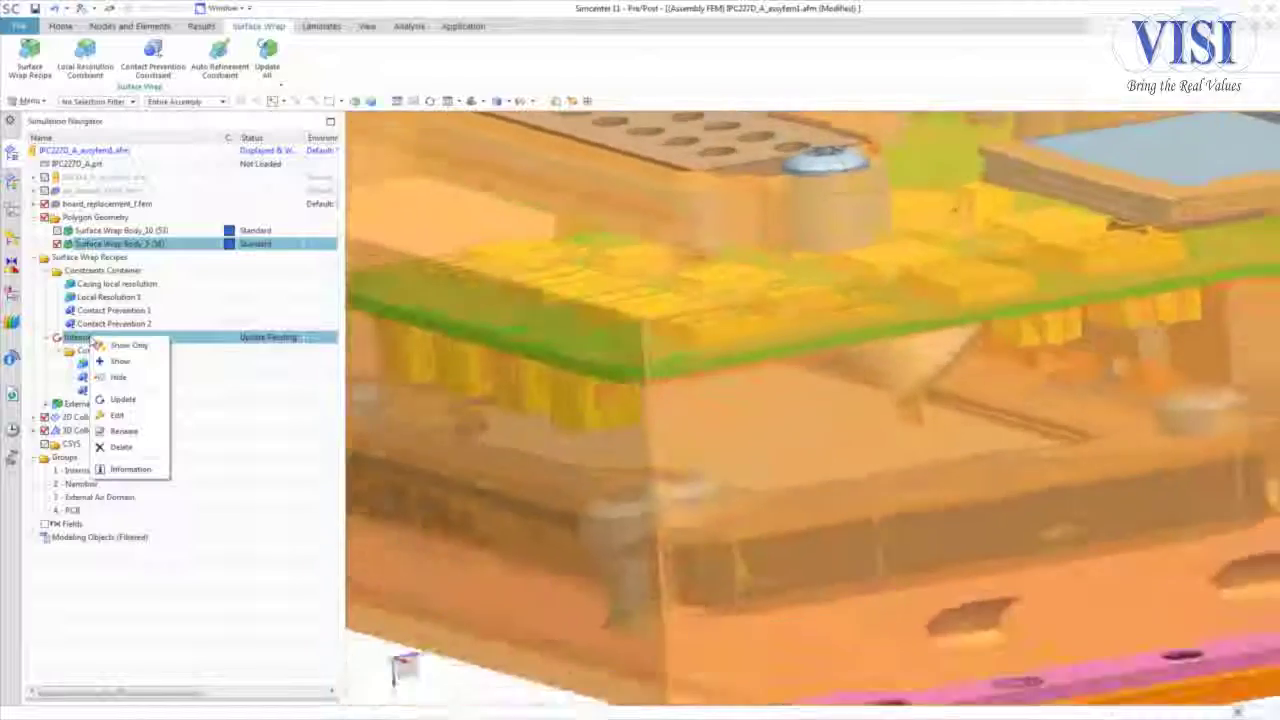
{"action": "left_click", "coordinate": [155, 399]}
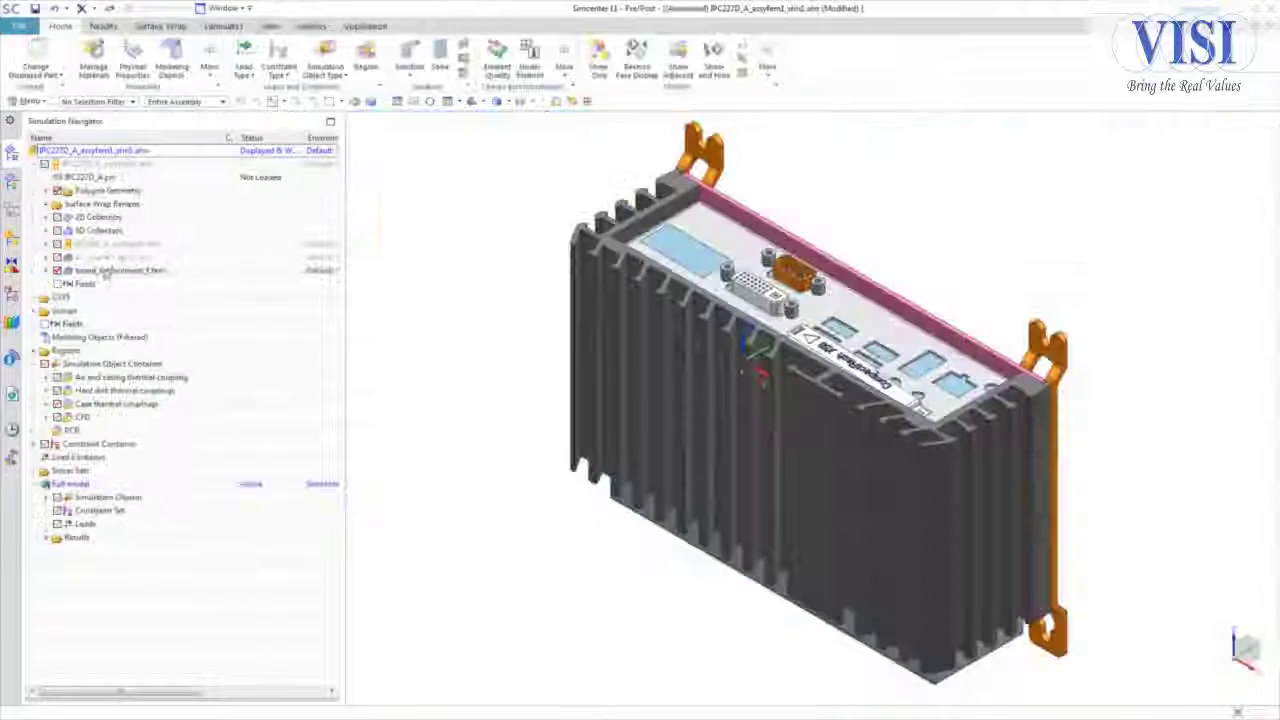
- Import all simulation entities from the board_replacement_s simulation for the board_replacement_f.fem component, with a boundary condition ID offset of 0
{"action": "right_click", "coordinate": [106, 270]}
{"action": "left_click", "coordinate": [172, 332]}
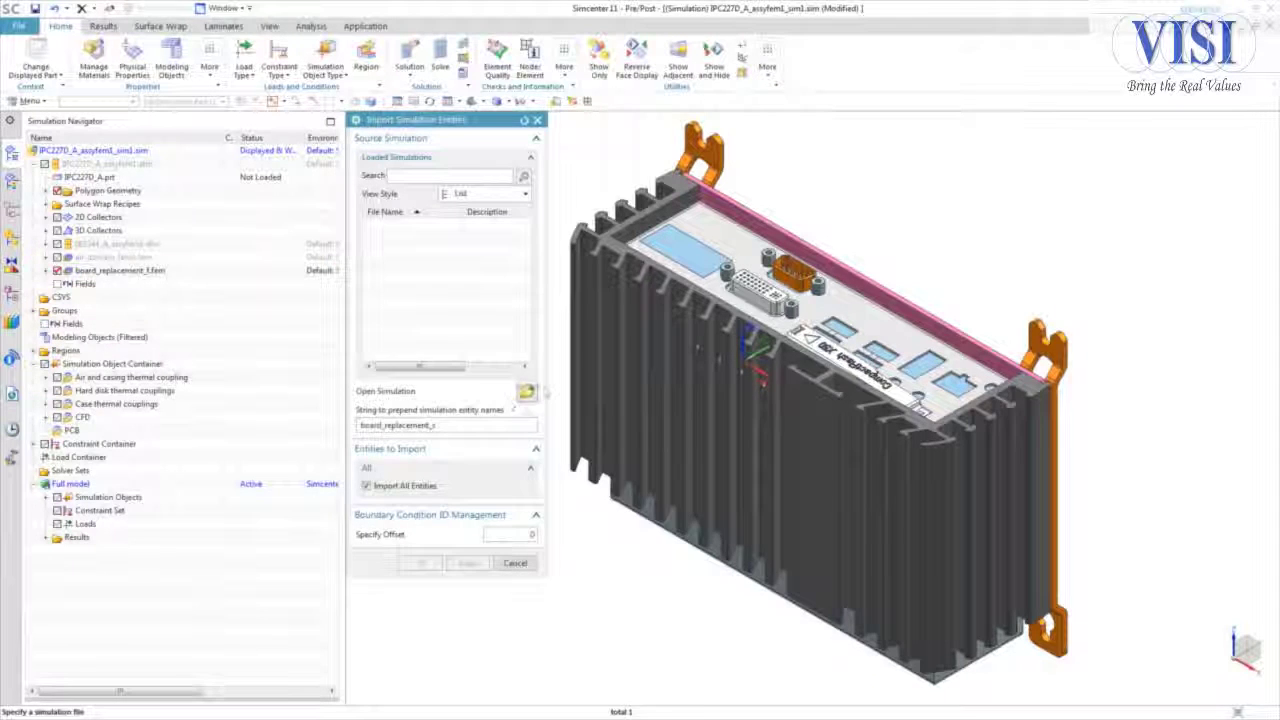
{"action": "left_click", "coordinate": [524, 388]}
{"action": "left_click", "coordinate": [290, 332]}
{"action": "left_click", "coordinate": [287, 335]}
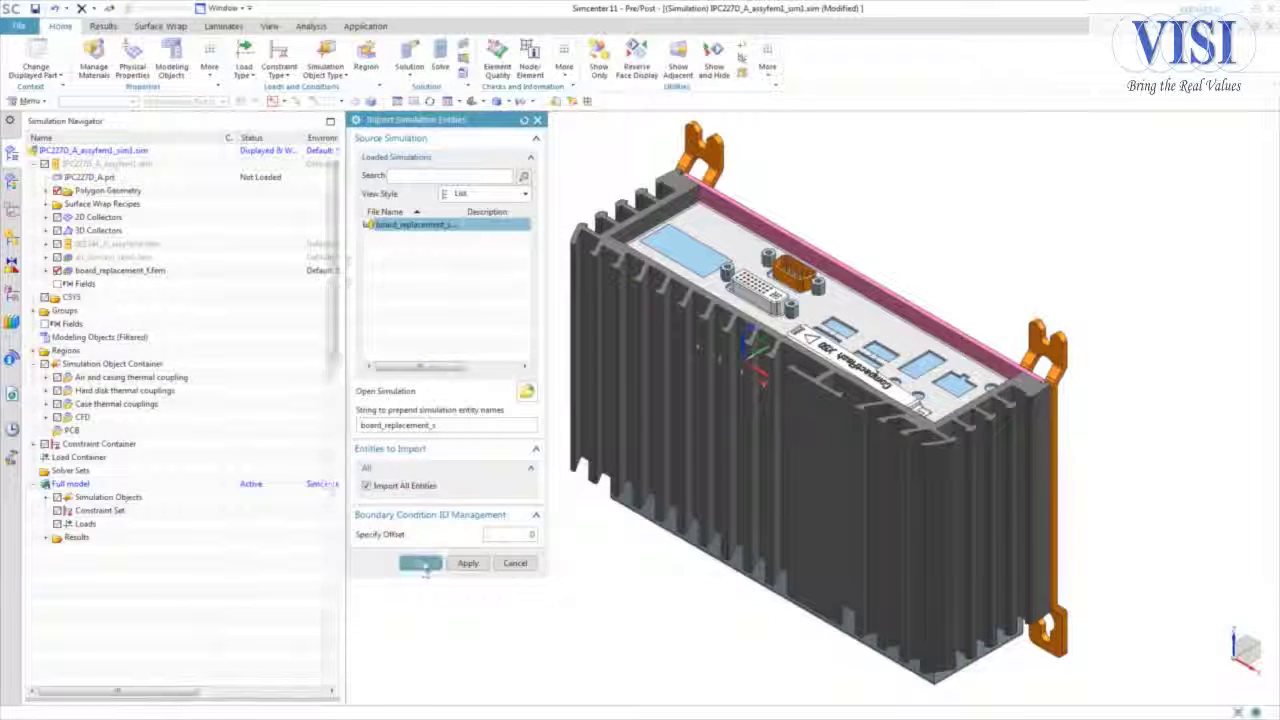
{"action": "left_click", "coordinate": [421, 564]}
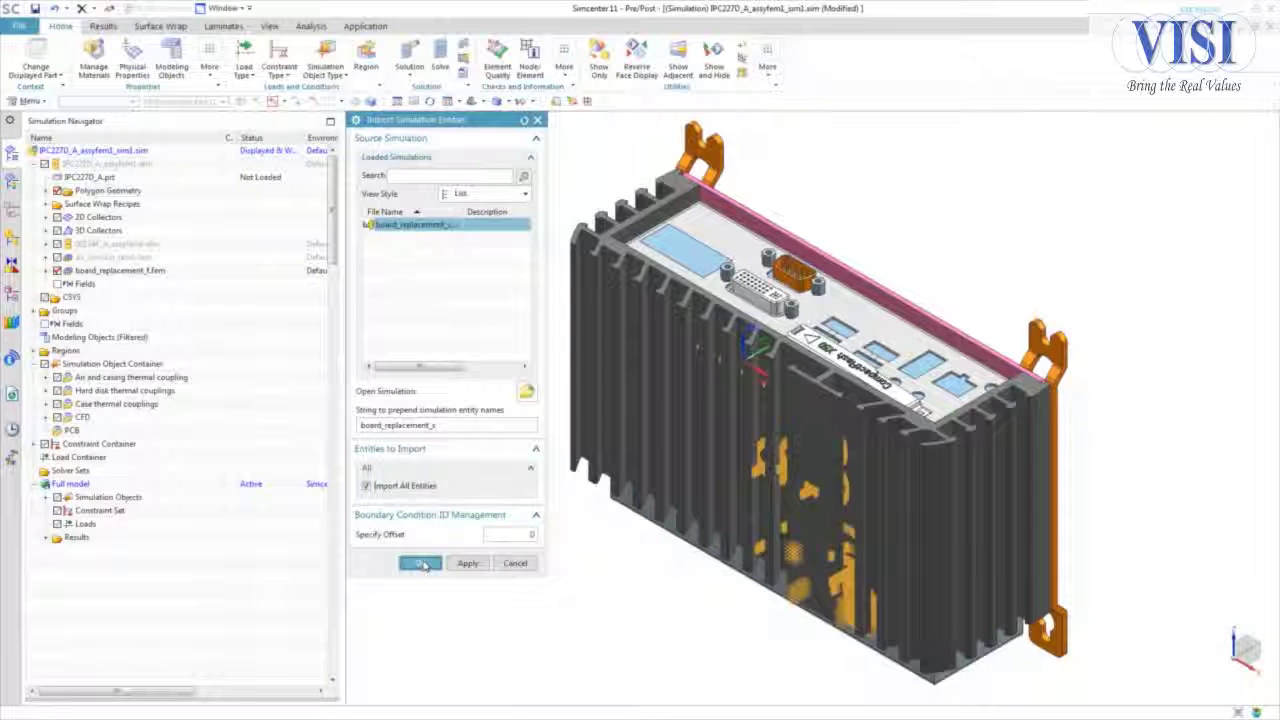
- Move all imported board_replacement_s simulation objects into the PCB folder of the Simulation Object Container and collapse that folder
{"action": "scroll", "coordinate": [183, 505], "scroll_direction": "down", "scroll_amount": 20}
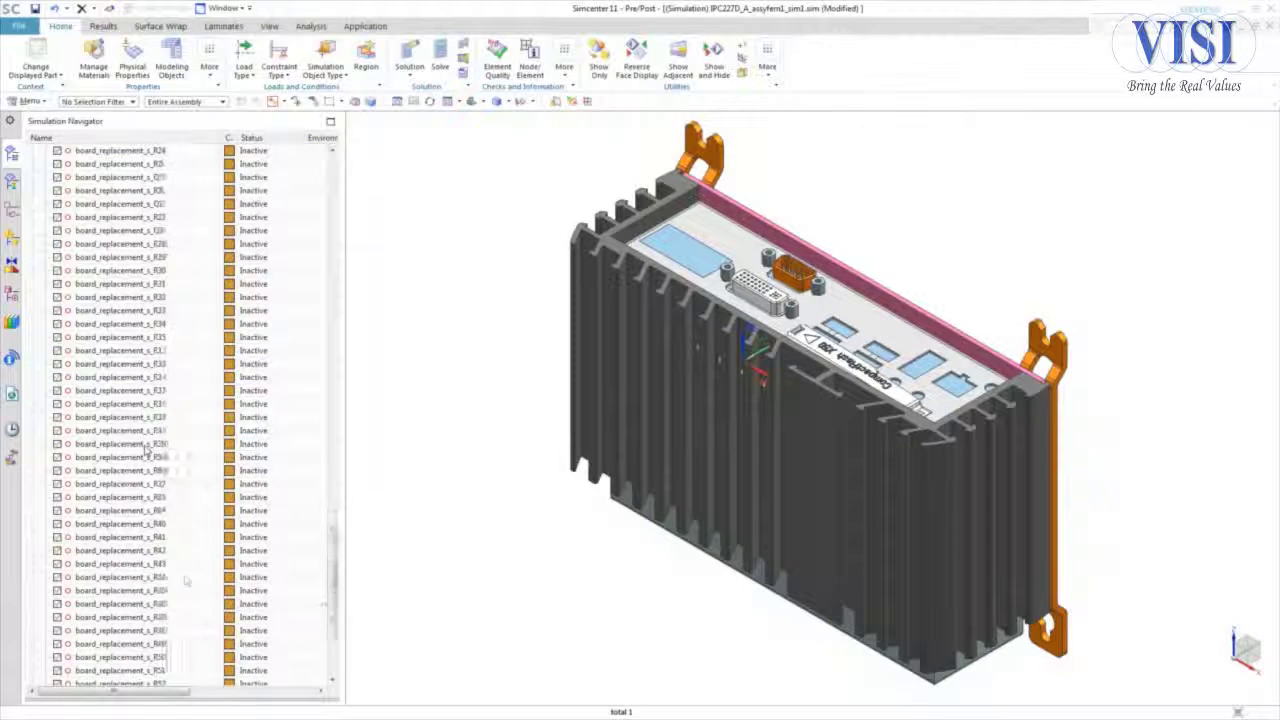
{"action": "left_click", "coordinate": [135, 548], "text": "shift"}
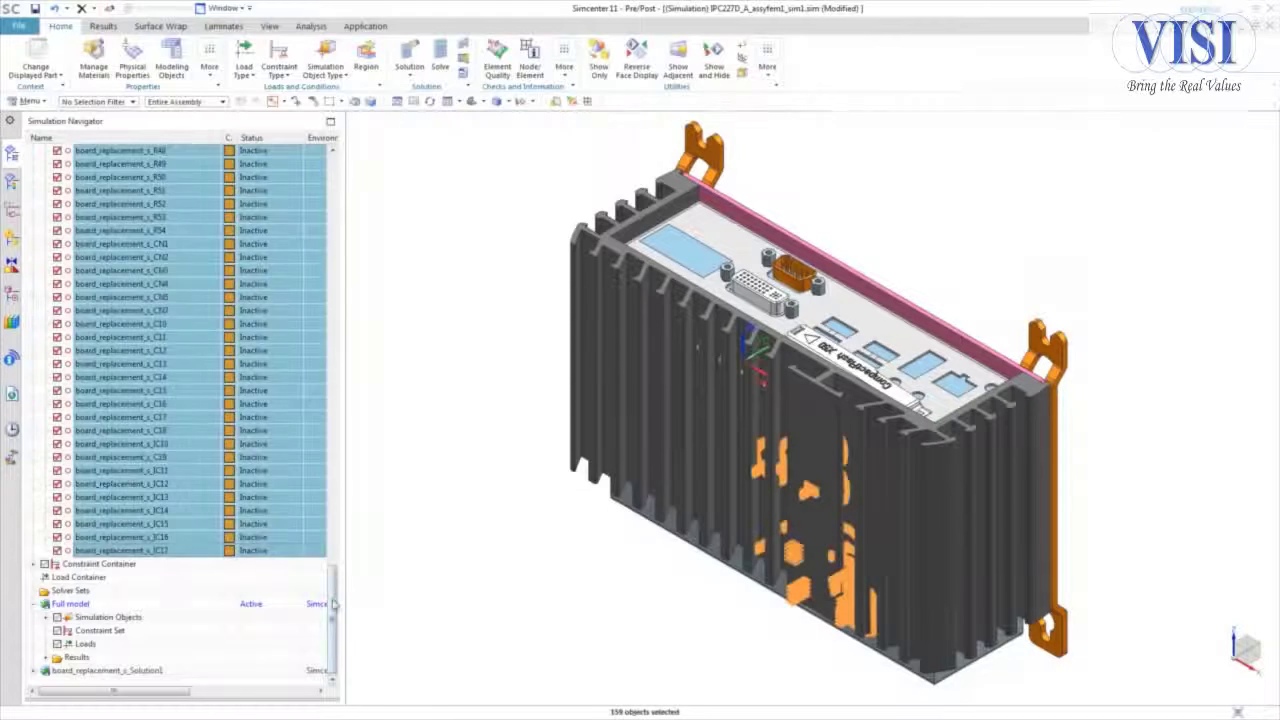
{"action": "scroll", "coordinate": [100, 343], "scroll_direction": "up", "scroll_amount": 15}
{"action": "left_click_drag", "start_coordinate": [103, 341], "coordinate": [78, 325]}
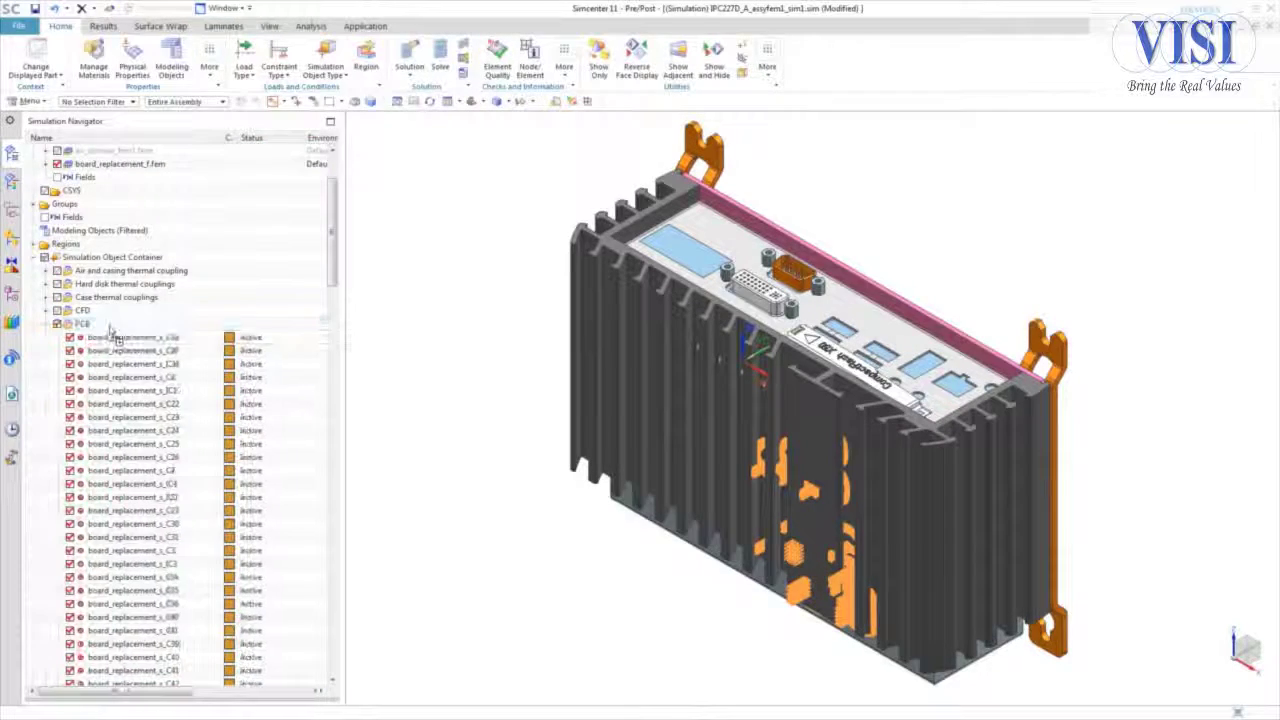
{"action": "left_click", "coordinate": [46, 325]}
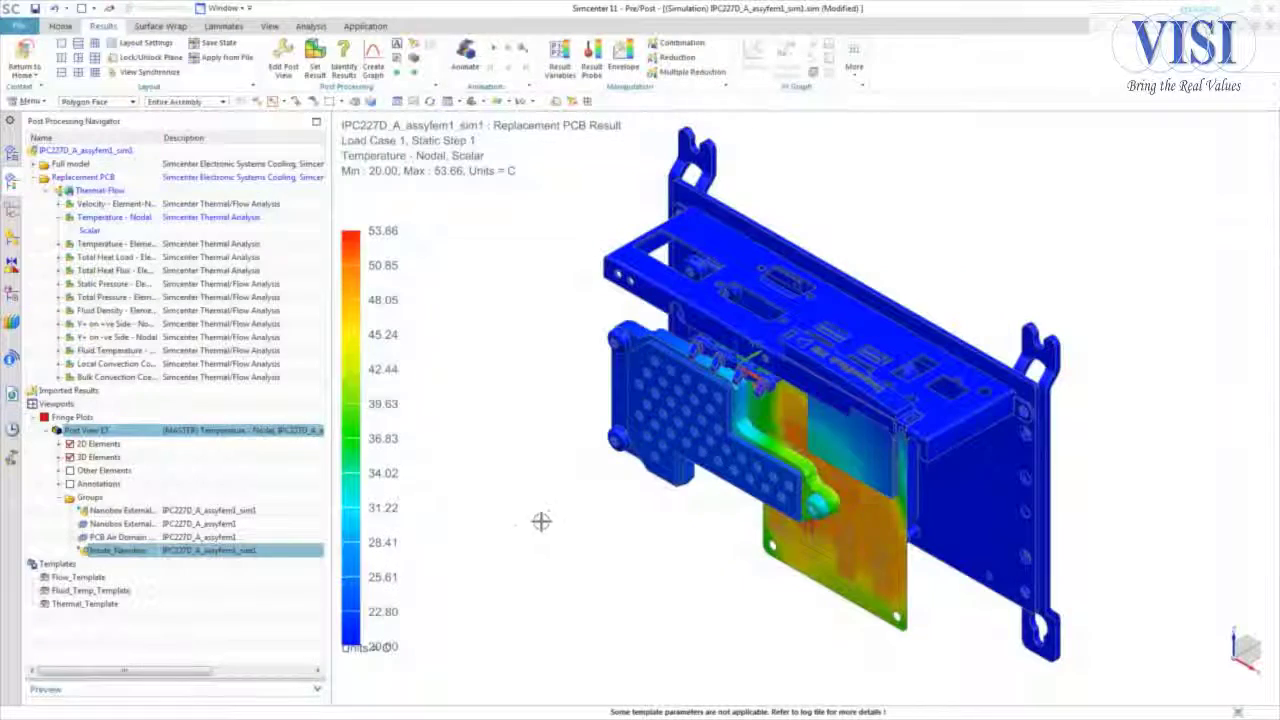
- Split the results display into two side-by-side views and plot the Full model nodal temperature beside the Replacement PCB result
{"action": "middle_click_drag", "start_coordinate": [549, 520], "coordinate": [643, 226]}
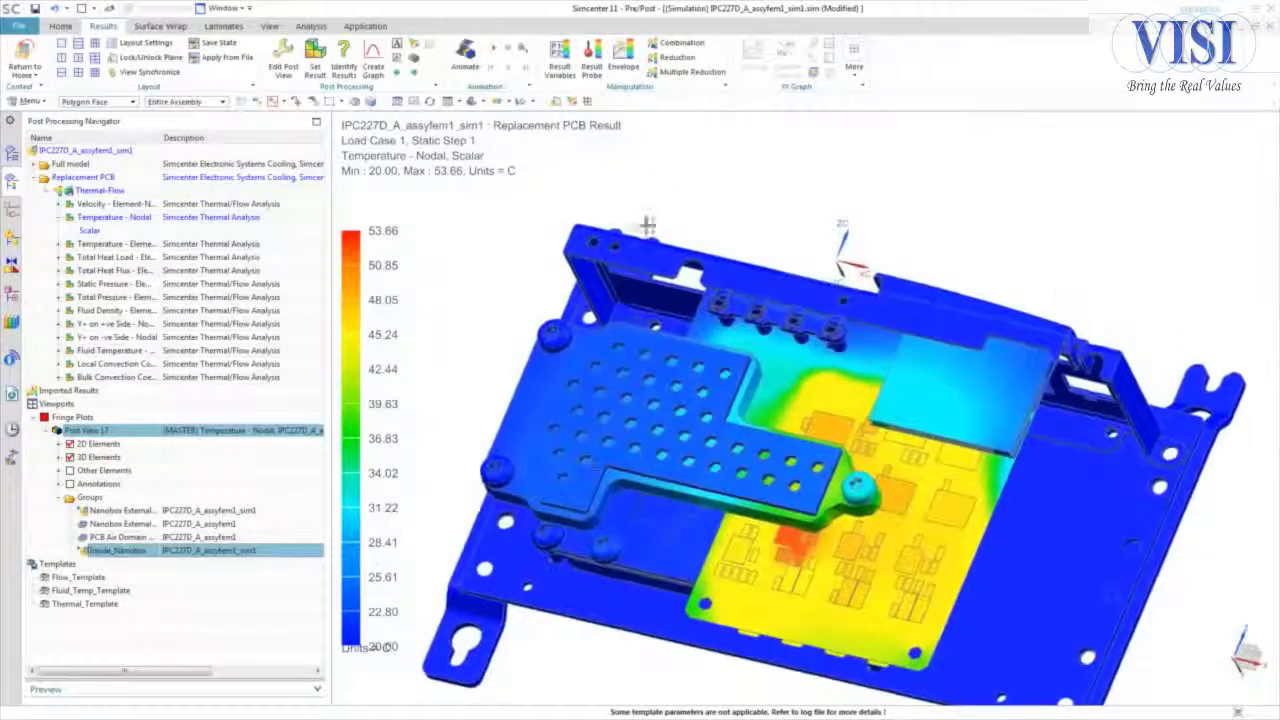
{"action": "middle_click_drag", "start_coordinate": [444, 172], "coordinate": [428, 128]}
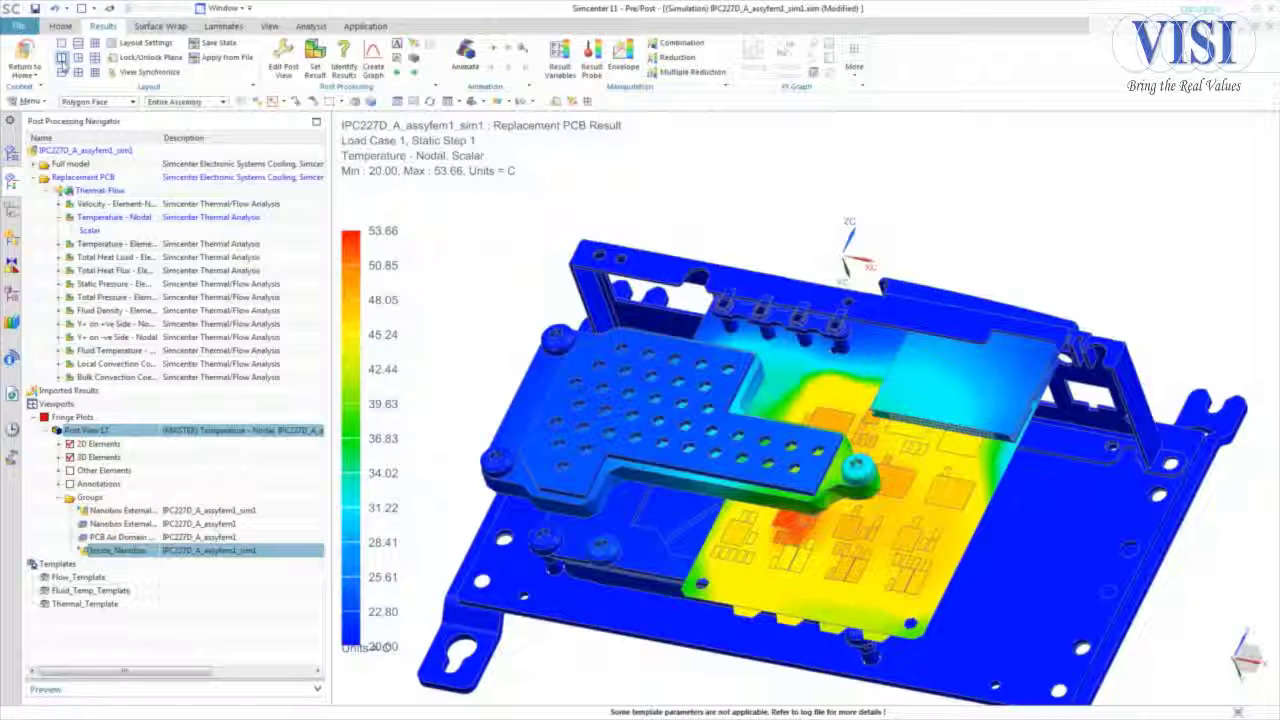
{"action": "left_click", "coordinate": [61, 62]}
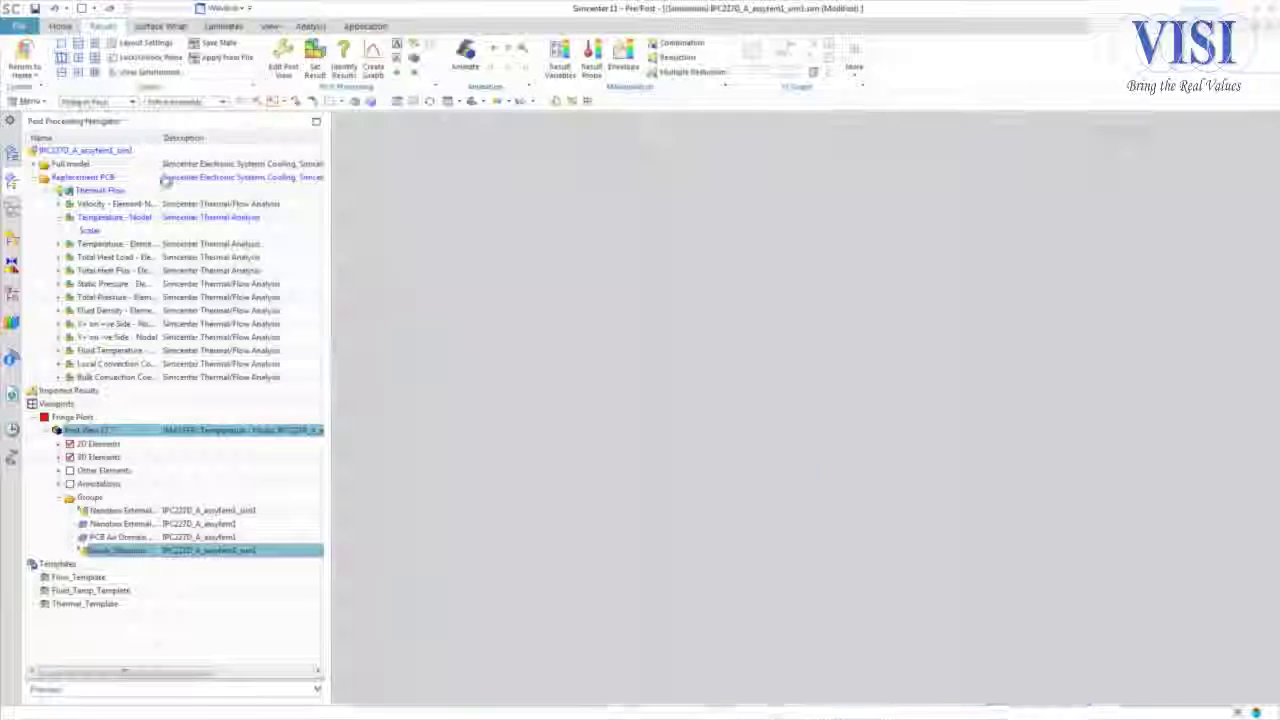
{"action": "left_click", "coordinate": [33, 177]}
{"action": "left_click", "coordinate": [33, 165]}
{"action": "double_click", "coordinate": [99, 177]}
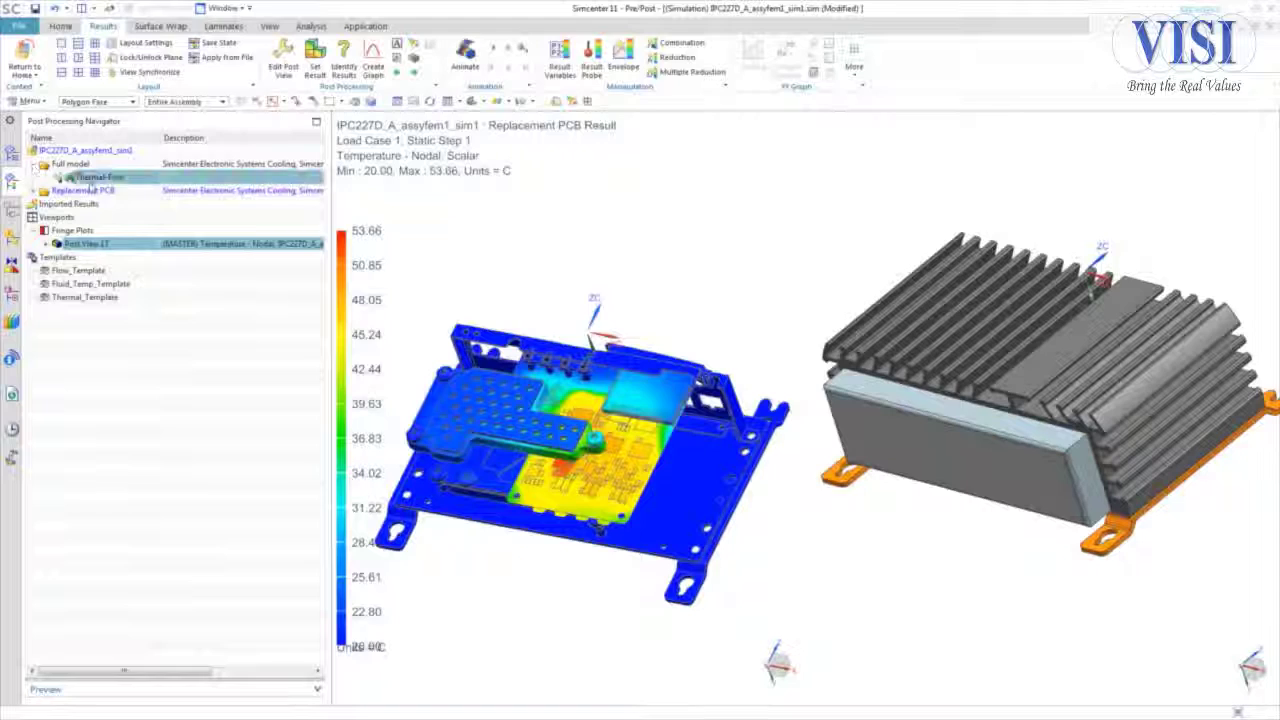
{"action": "left_click", "coordinate": [46, 177]}
{"action": "left_click", "coordinate": [59, 204]}
{"action": "double_click", "coordinate": [97, 217]}
{"action": "left_click_drag", "start_coordinate": [100, 229], "coordinate": [883, 214]}
- Synchronize the Replacement PCB and Full model views and compare their board temperatures from the same angle
{"action": "left_click", "coordinate": [150, 72]}
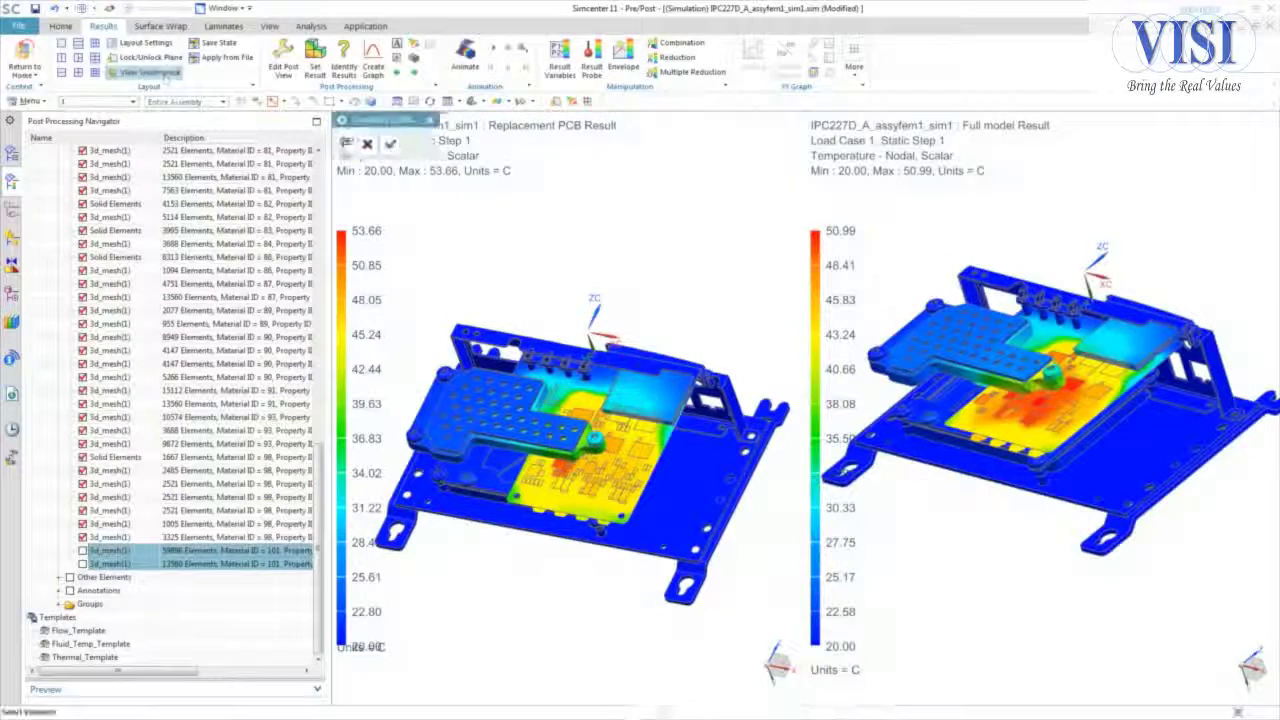
{"action": "left_click", "coordinate": [587, 211]}
{"action": "left_click", "coordinate": [845, 227]}
{"action": "left_click", "coordinate": [391, 144]}
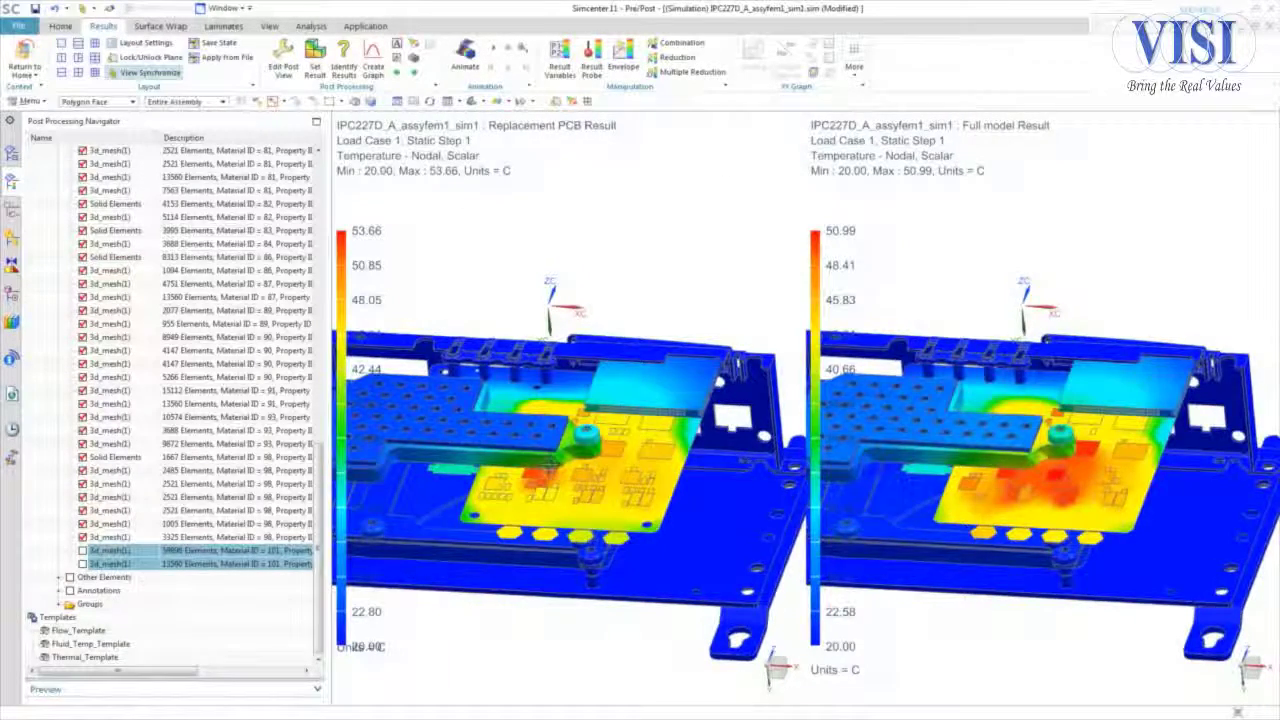
{"action": "middle_click_drag", "start_coordinate": [597, 543], "coordinate": [595, 513]}
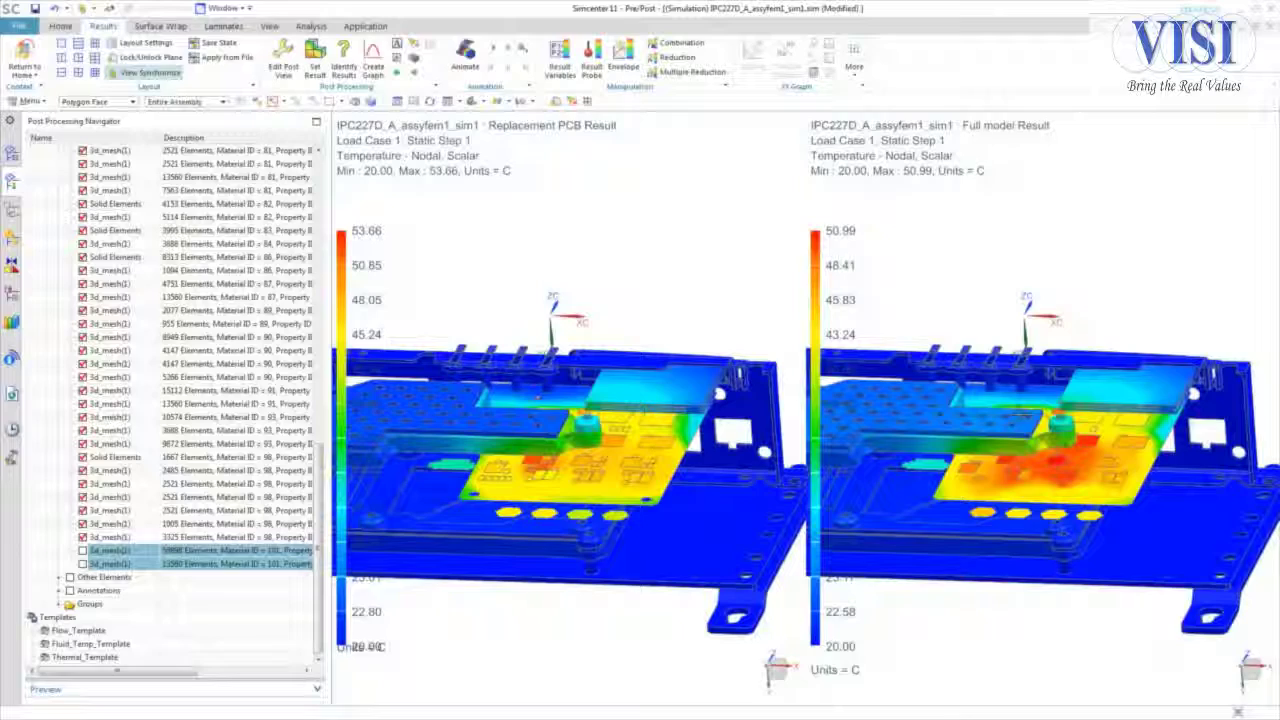